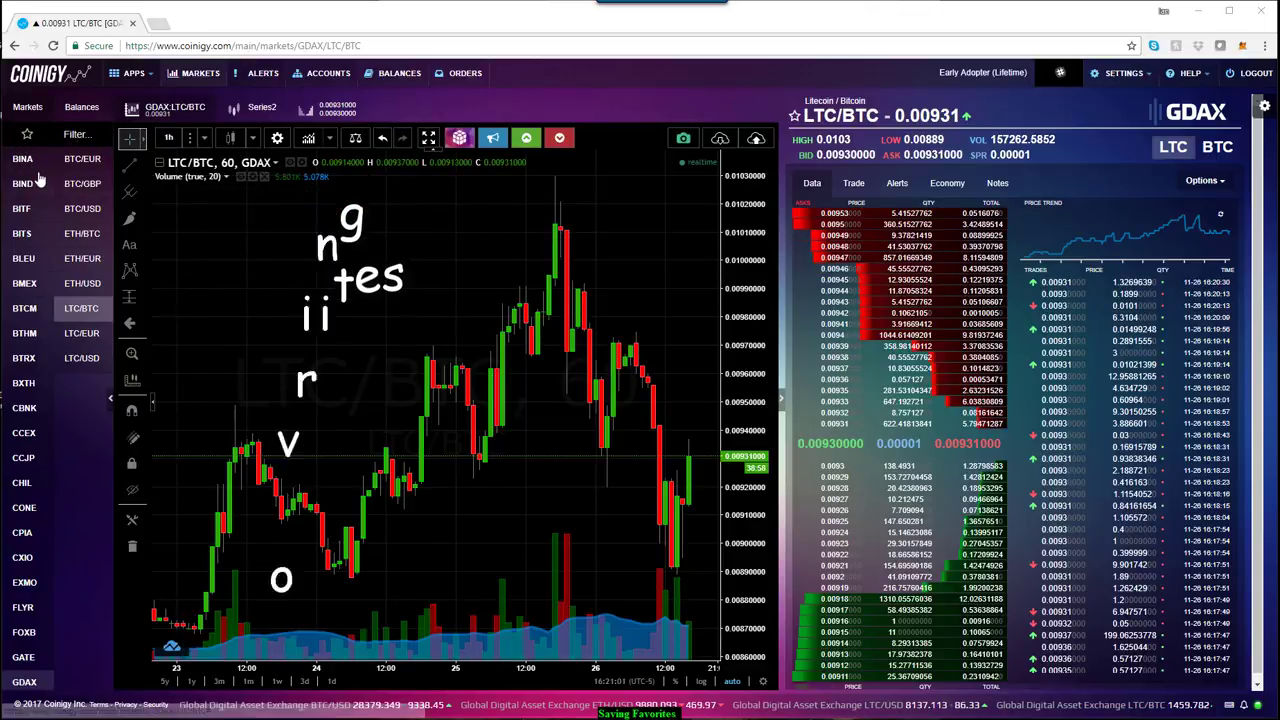
- Scroll the Markets sidebar's exchange list up and down to locate GMNI
scroll(27, 240, down, 1)
scroll(27, 240, up, 1)
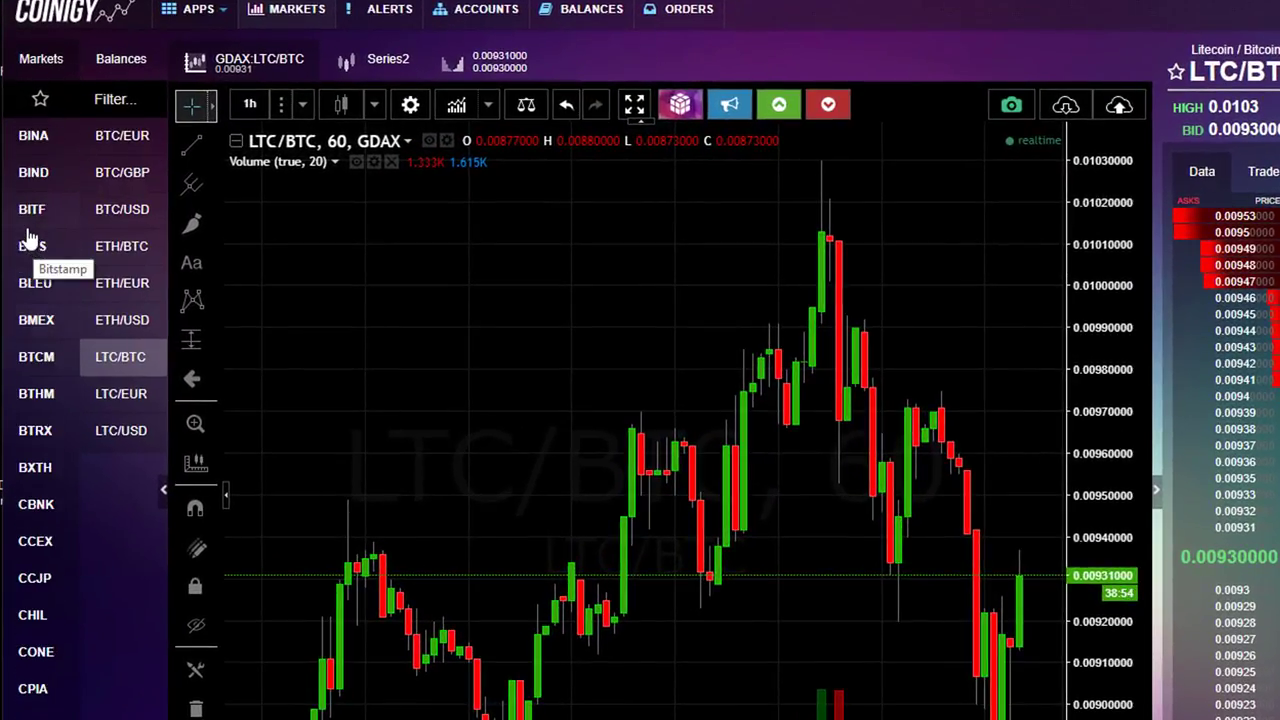
scroll(50, 370, down, 3)
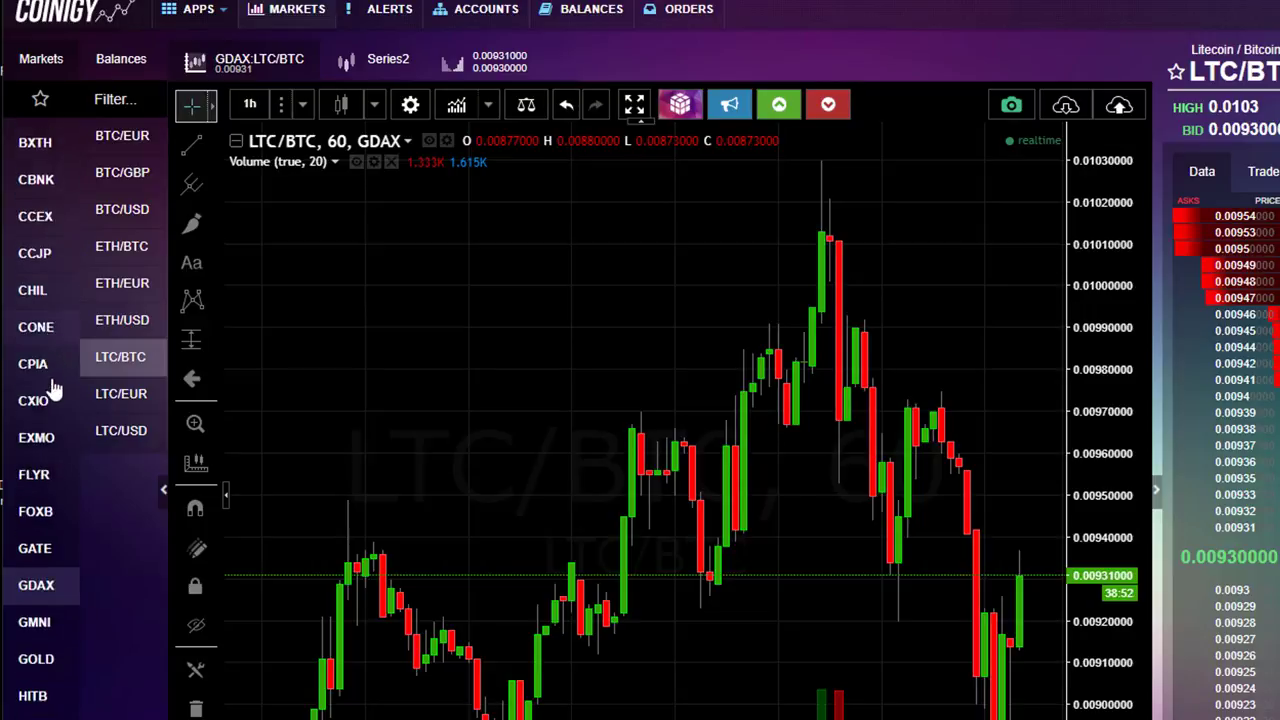
scroll(52, 390, down, 1)
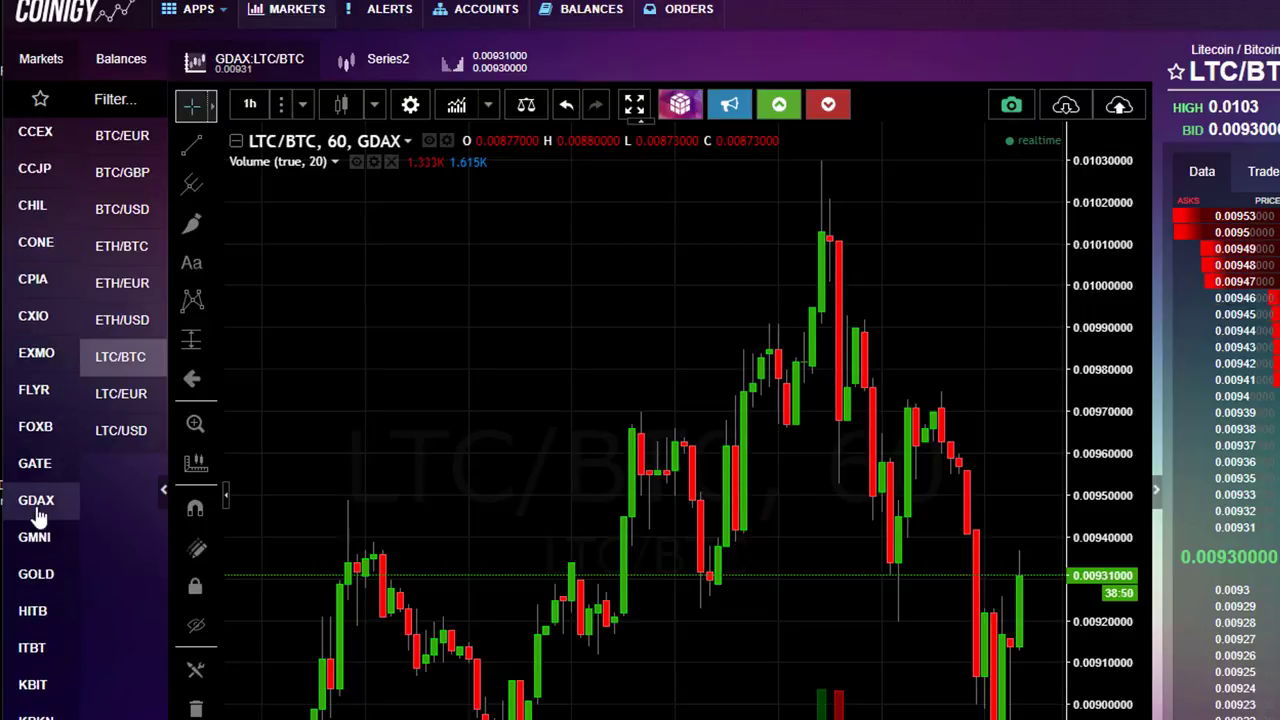
scroll(37, 540, down, 1)
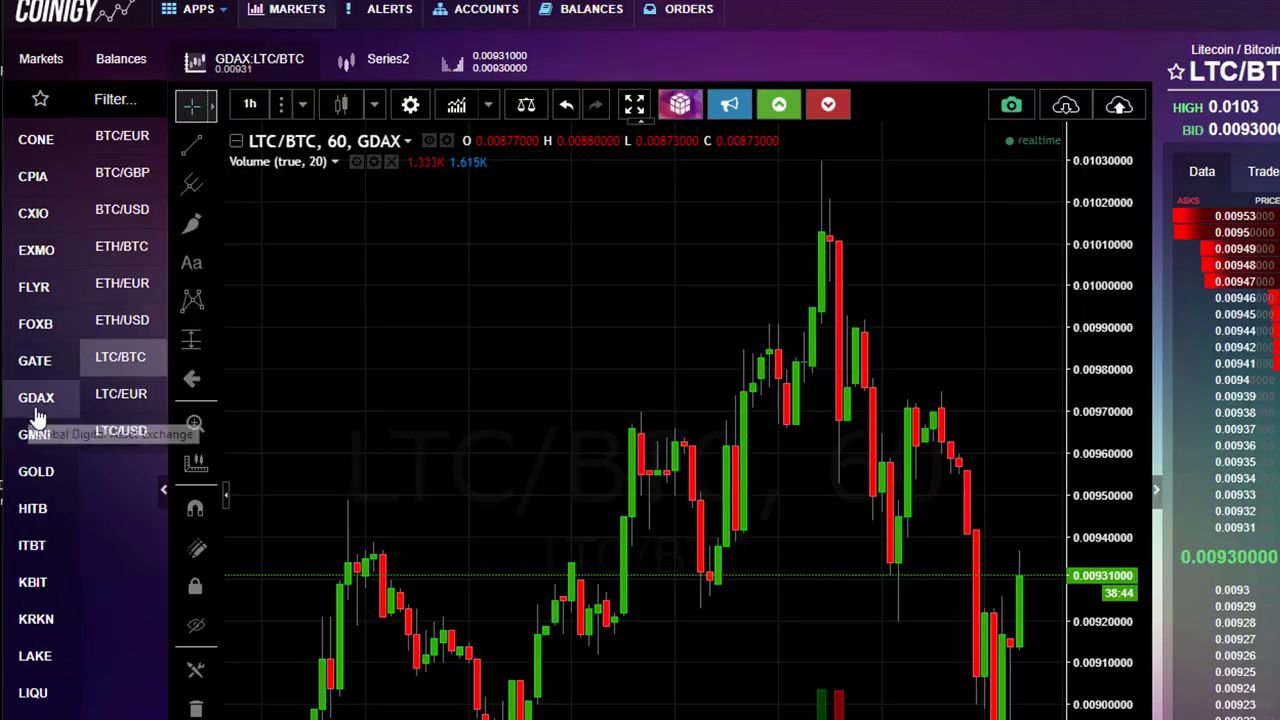
scroll(35, 355, up, 5)
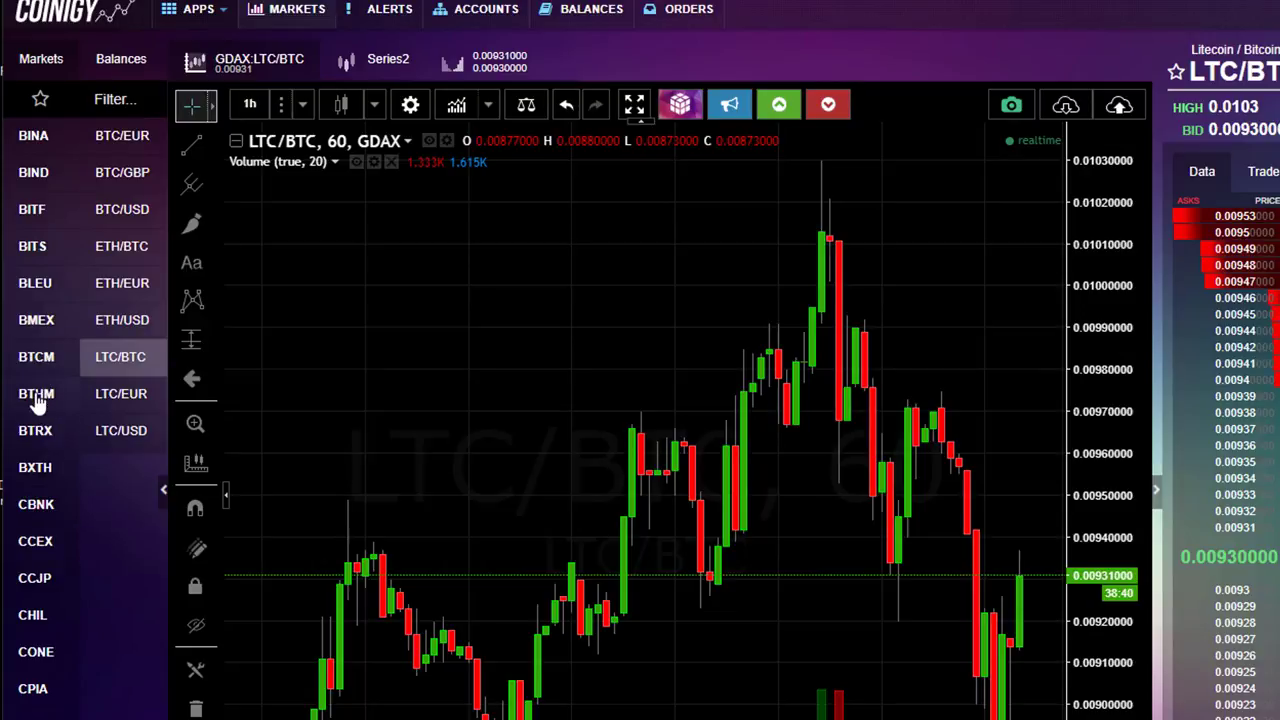
scroll(38, 440, down, 10)
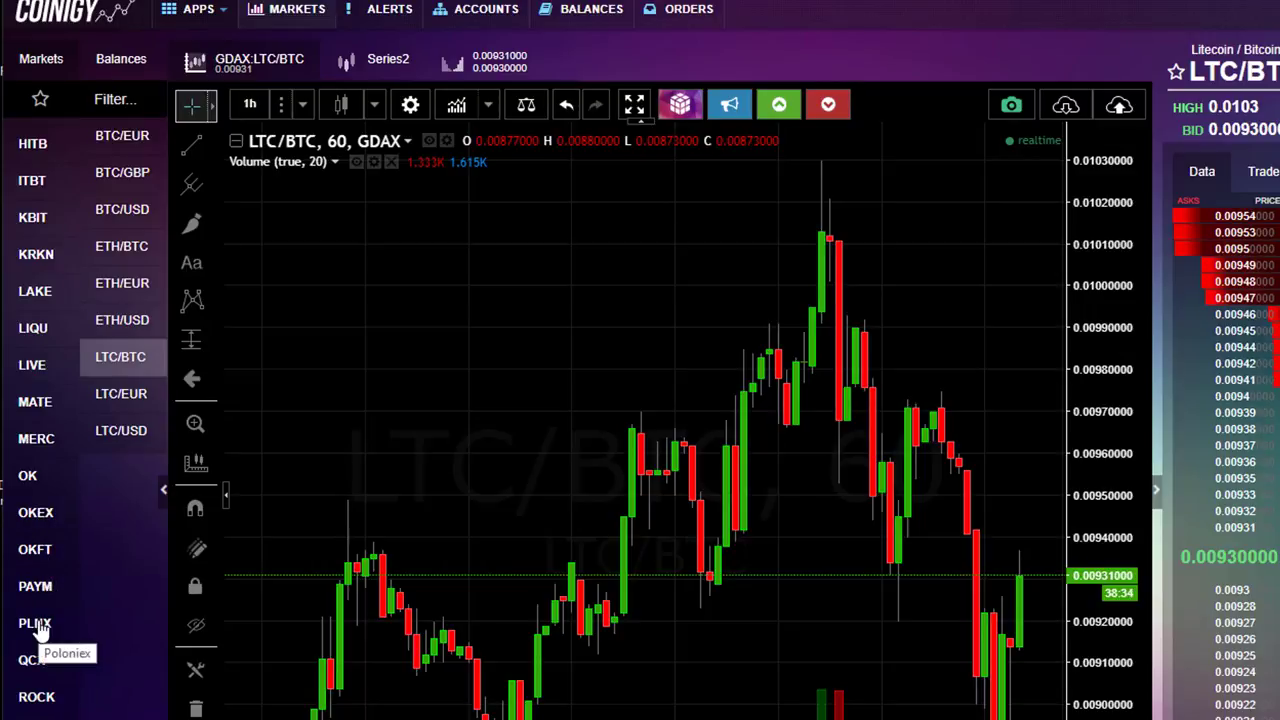
scroll(30, 325, up, 10)
scroll(30, 325, down, 6)
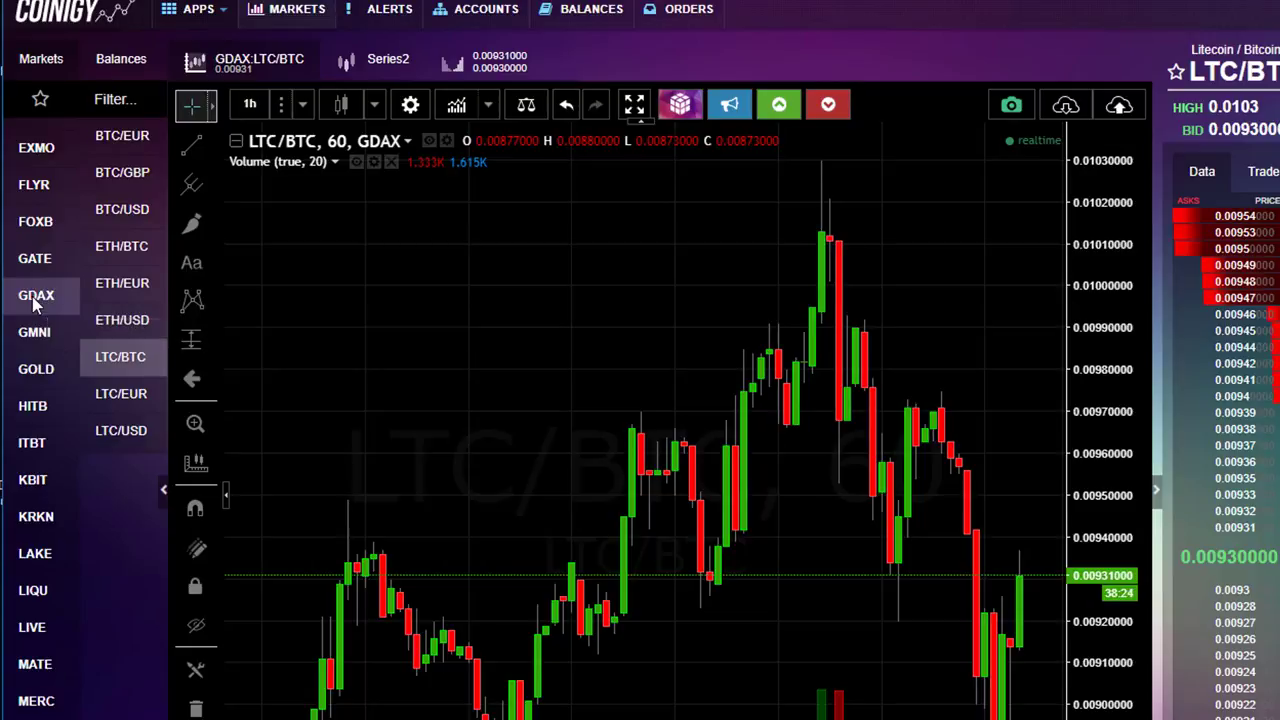
- Glance at Gemini's pairs, then return to GDAX and open BTC/USD
click(36, 333)
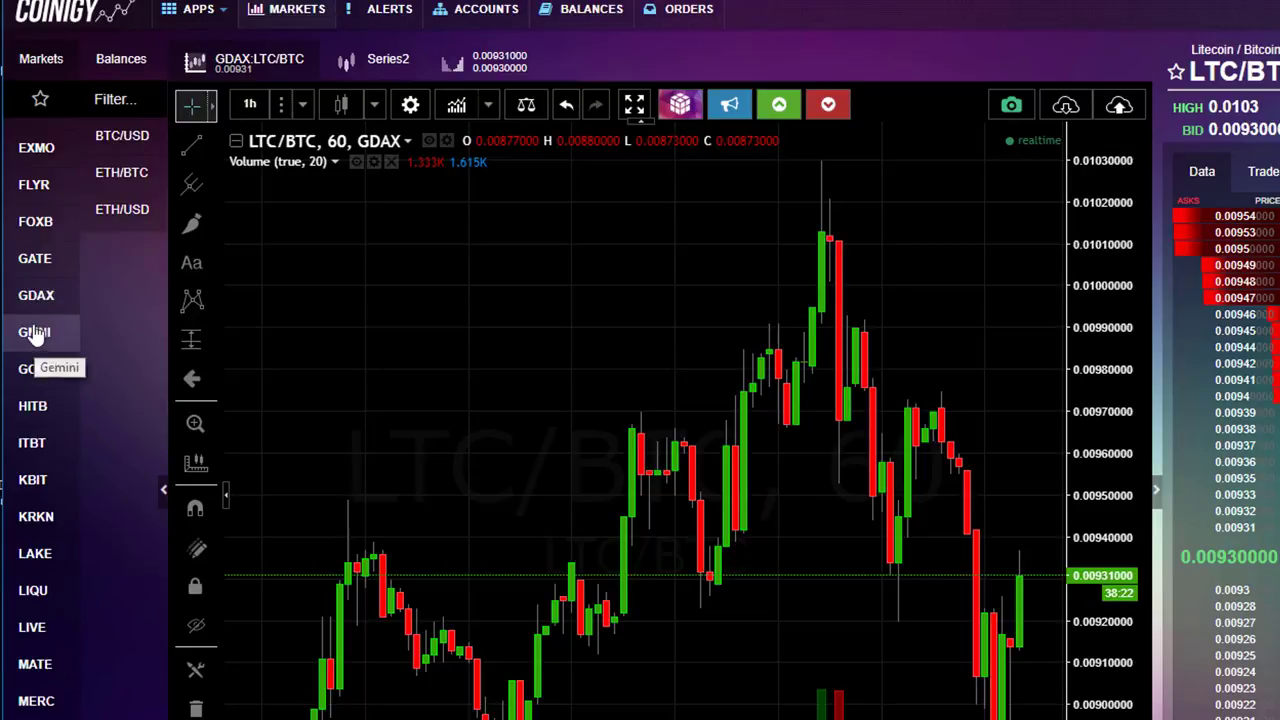
click(37, 300)
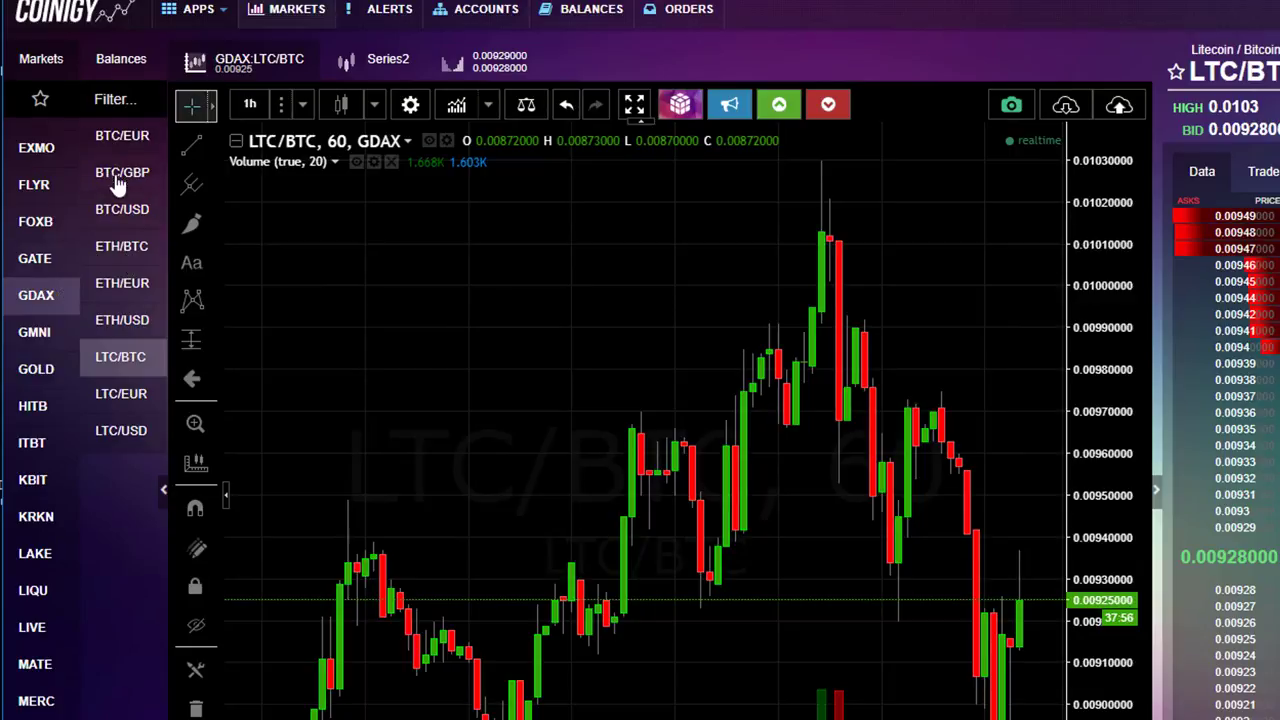
click(121, 213)
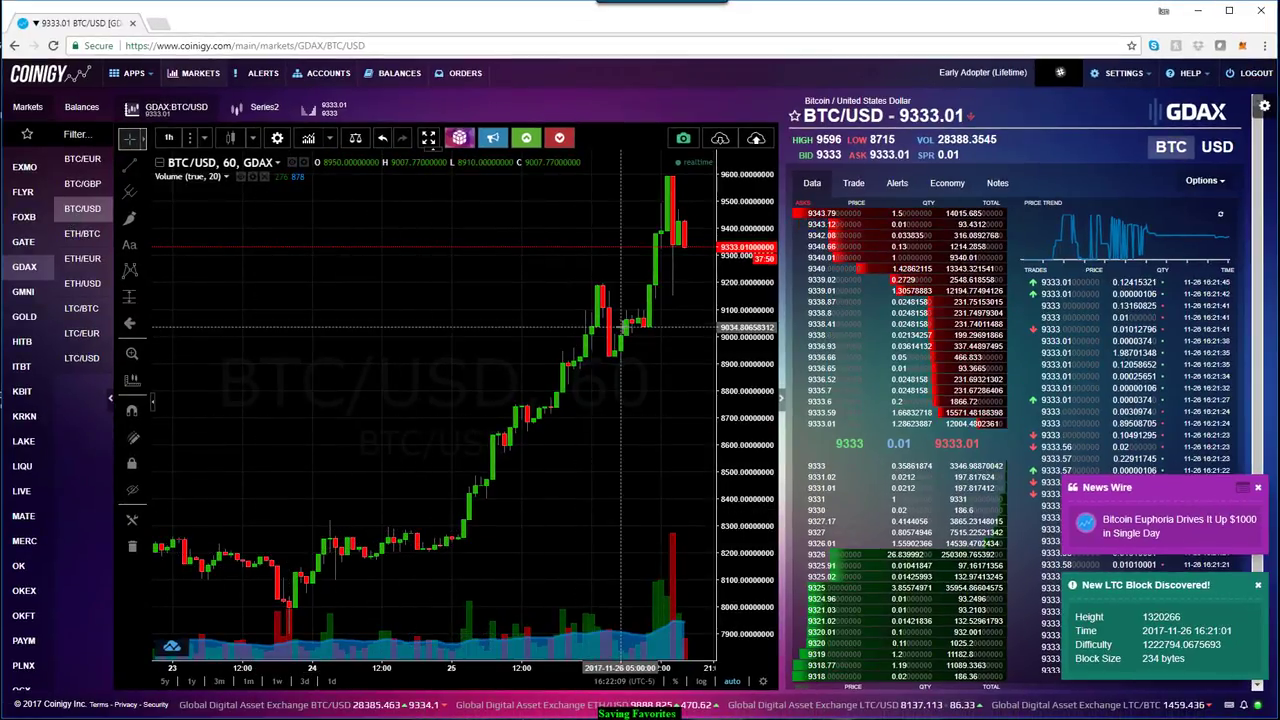
- Change the BTC/USD chart interval to 1 day
click(204, 137)
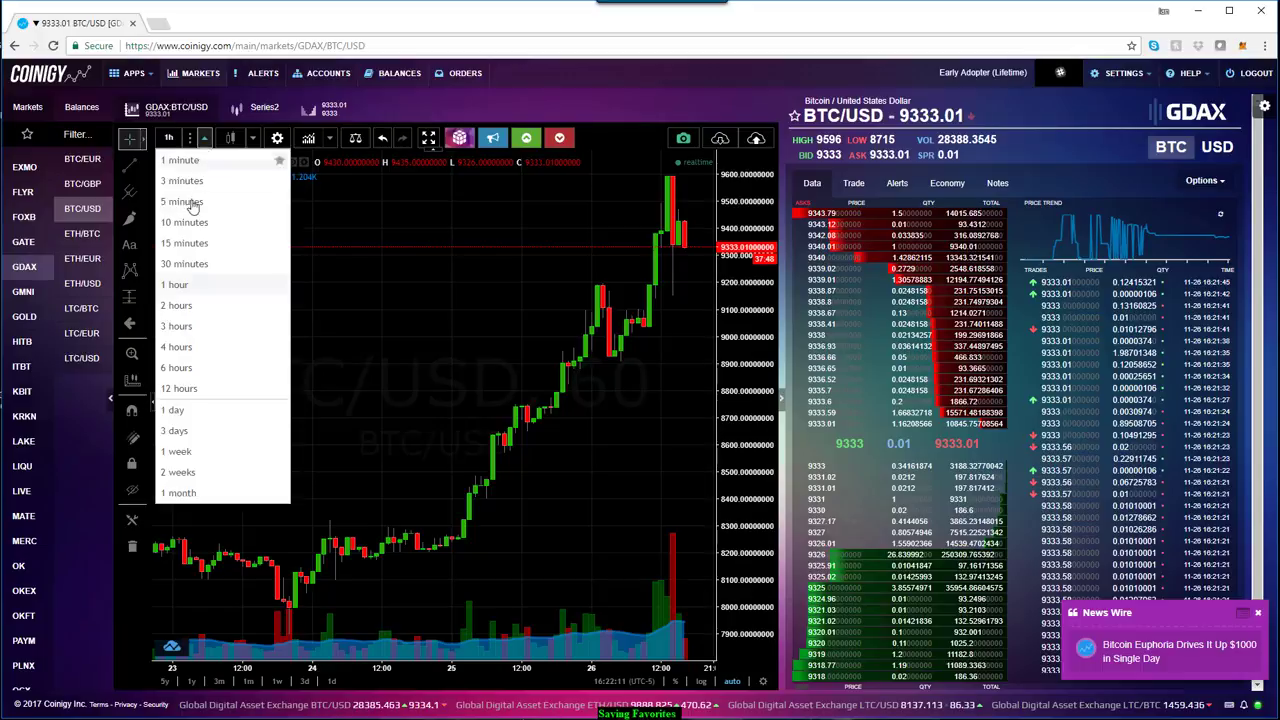
click(183, 412)
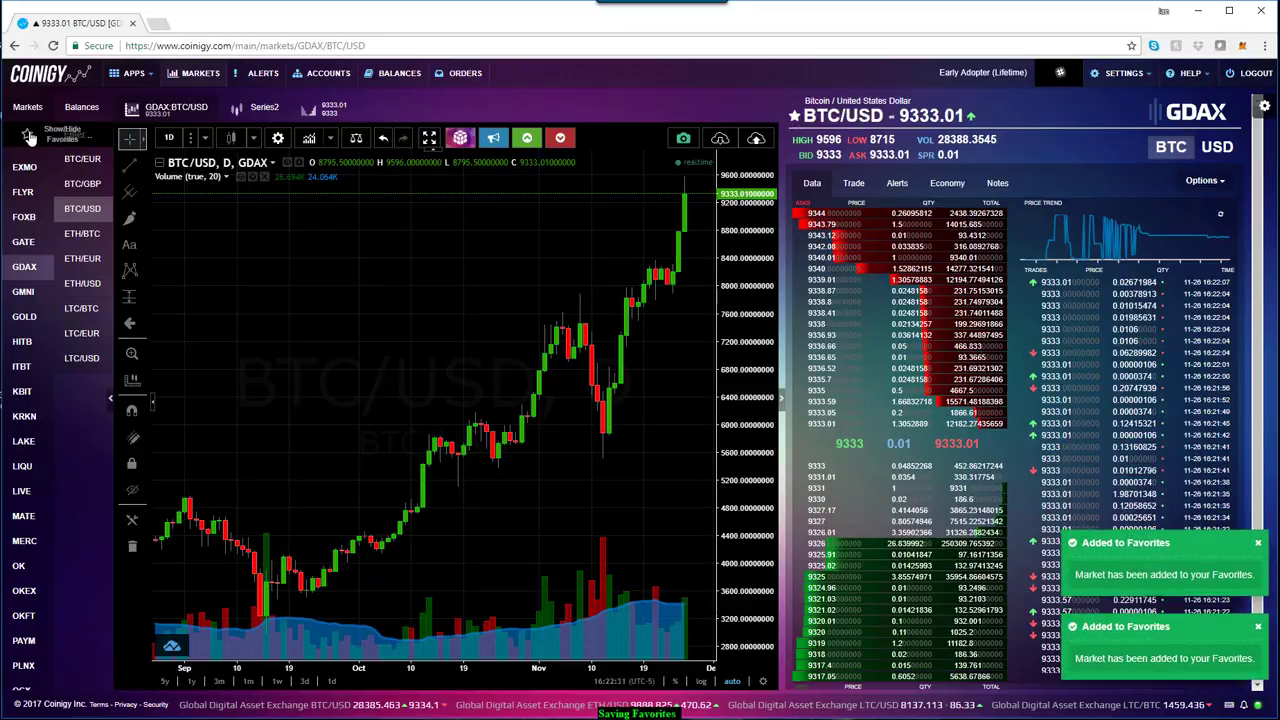
- Open and star each of GDAX ETH/BTC, ETH/USD, LTC/USD and LTC/BTC in turn
click(83, 236)
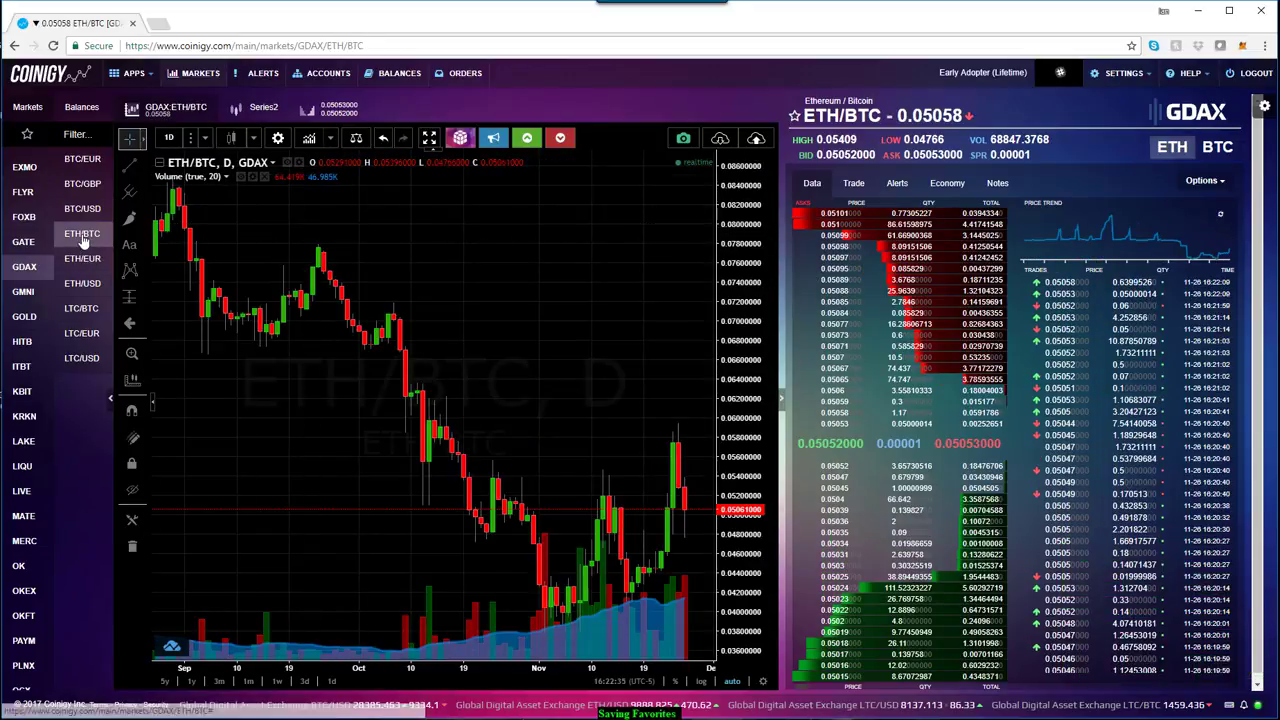
click(795, 117)
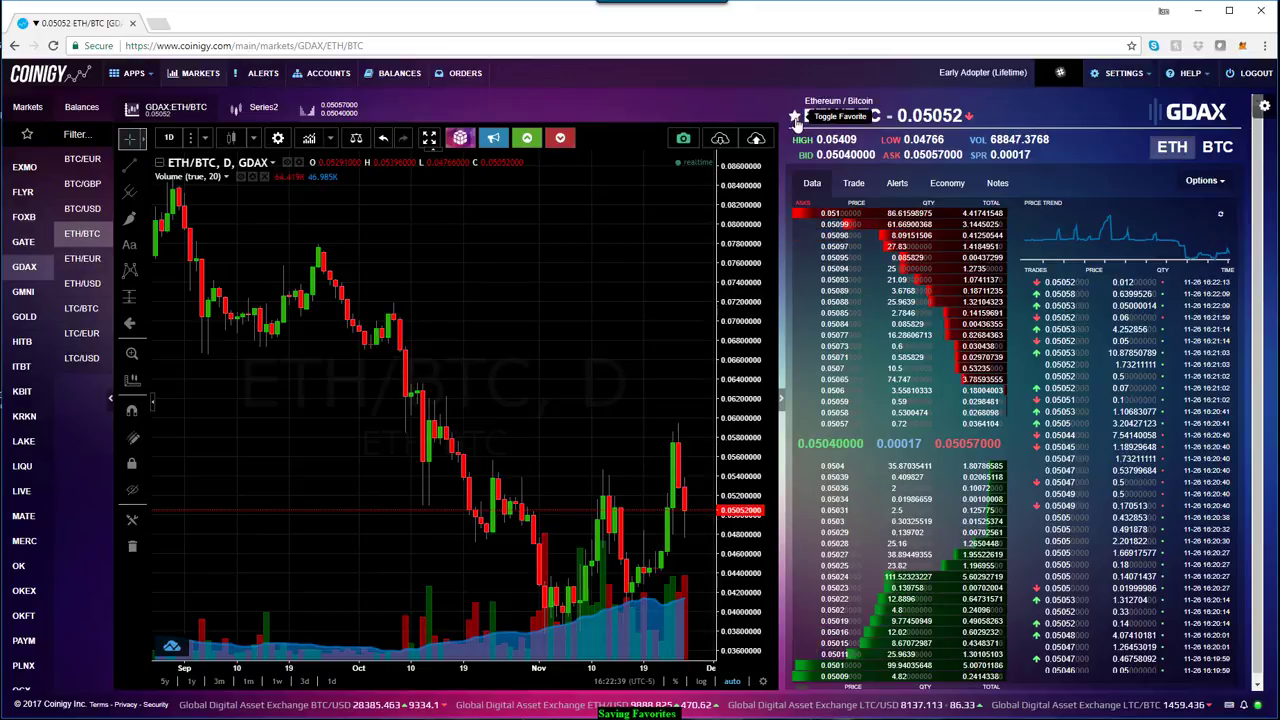
click(84, 284)
click(795, 117)
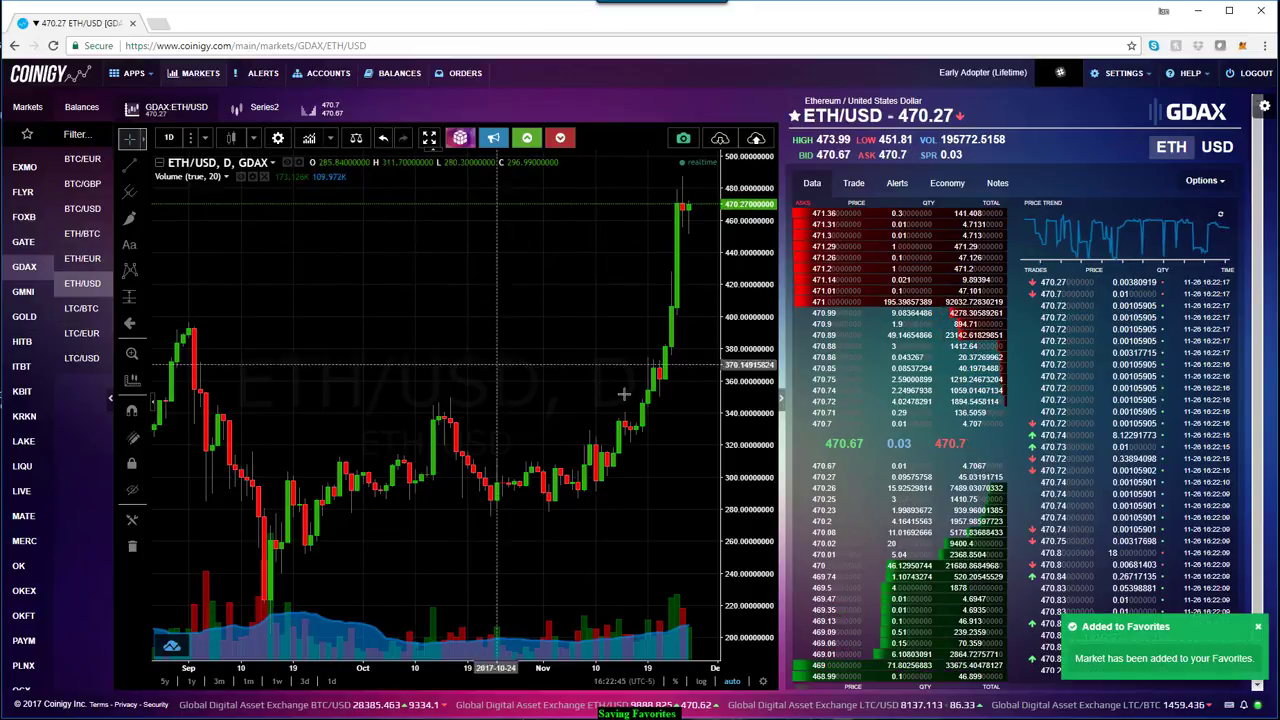
click(84, 362)
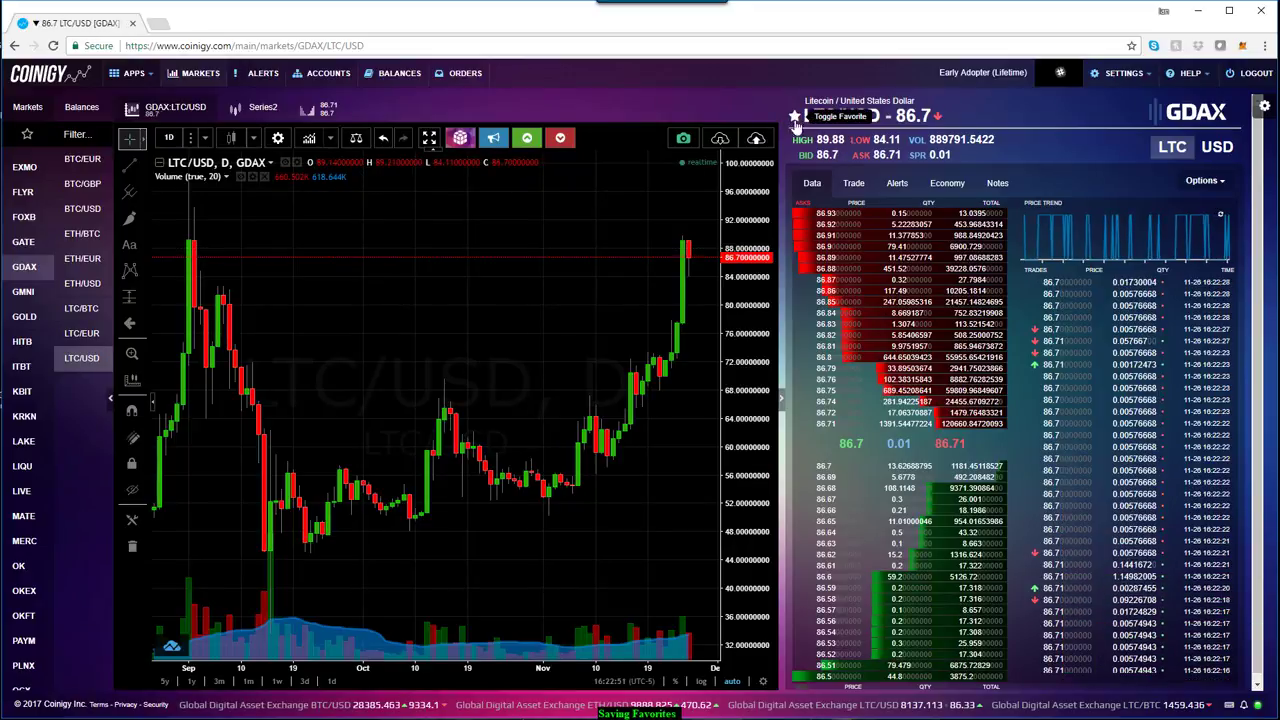
click(795, 116)
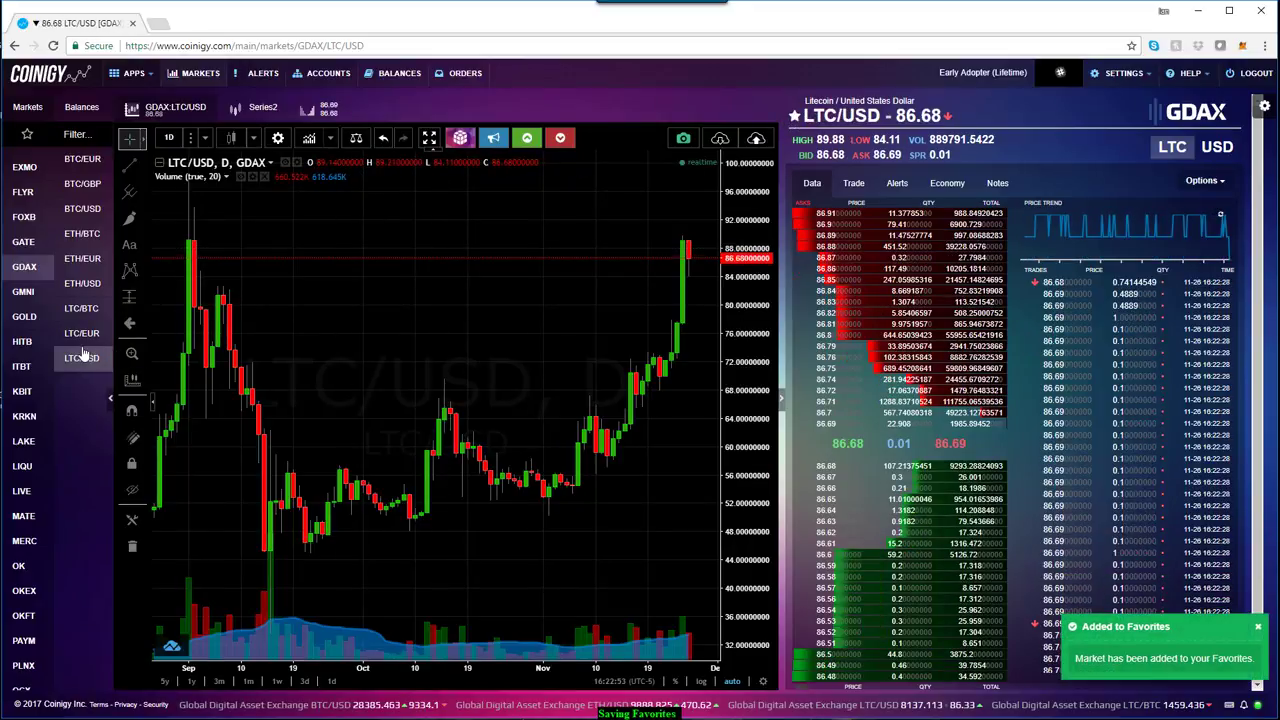
click(82, 308)
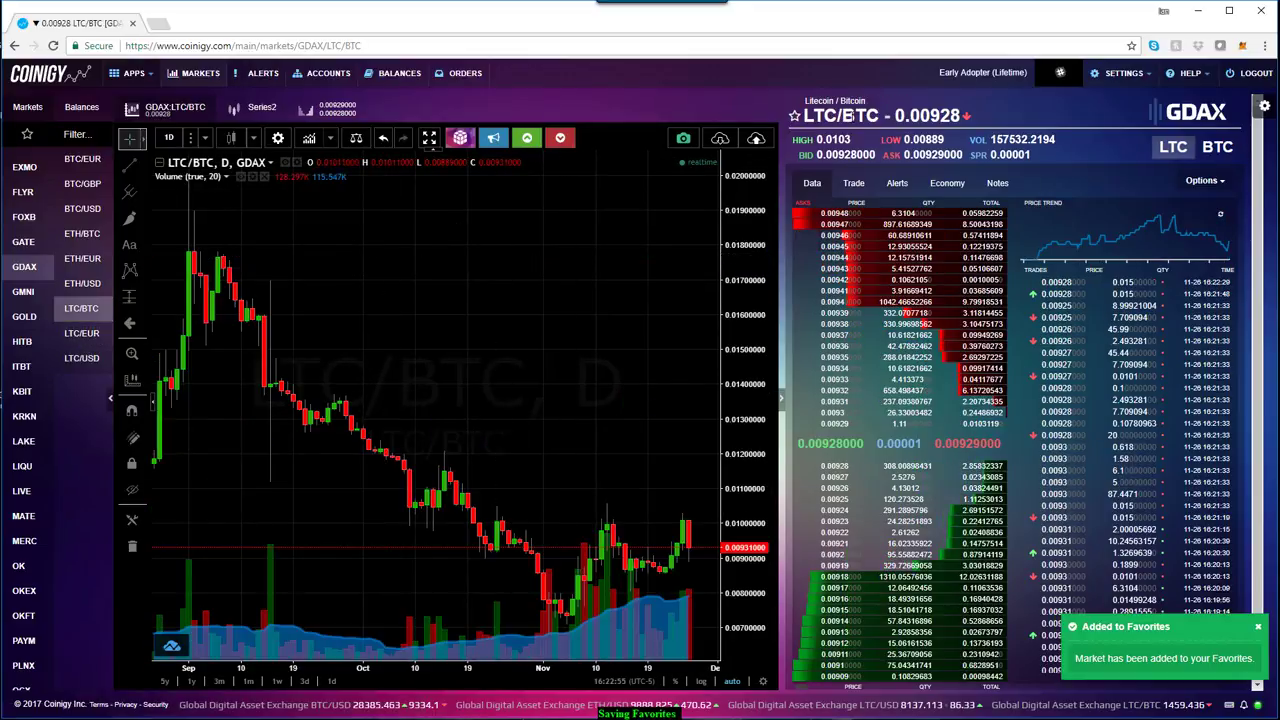
click(793, 116)
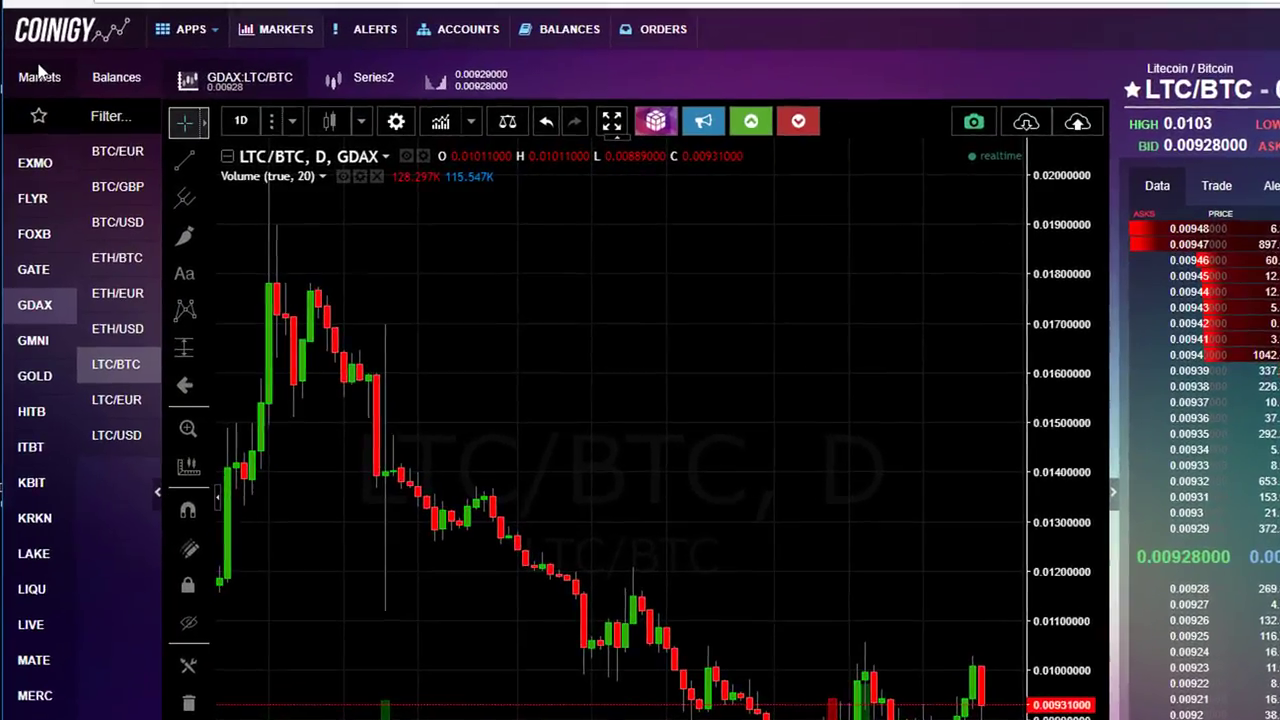
- Toggle the favorites filter on and off, then list the BTRX pairs
click(40, 118)
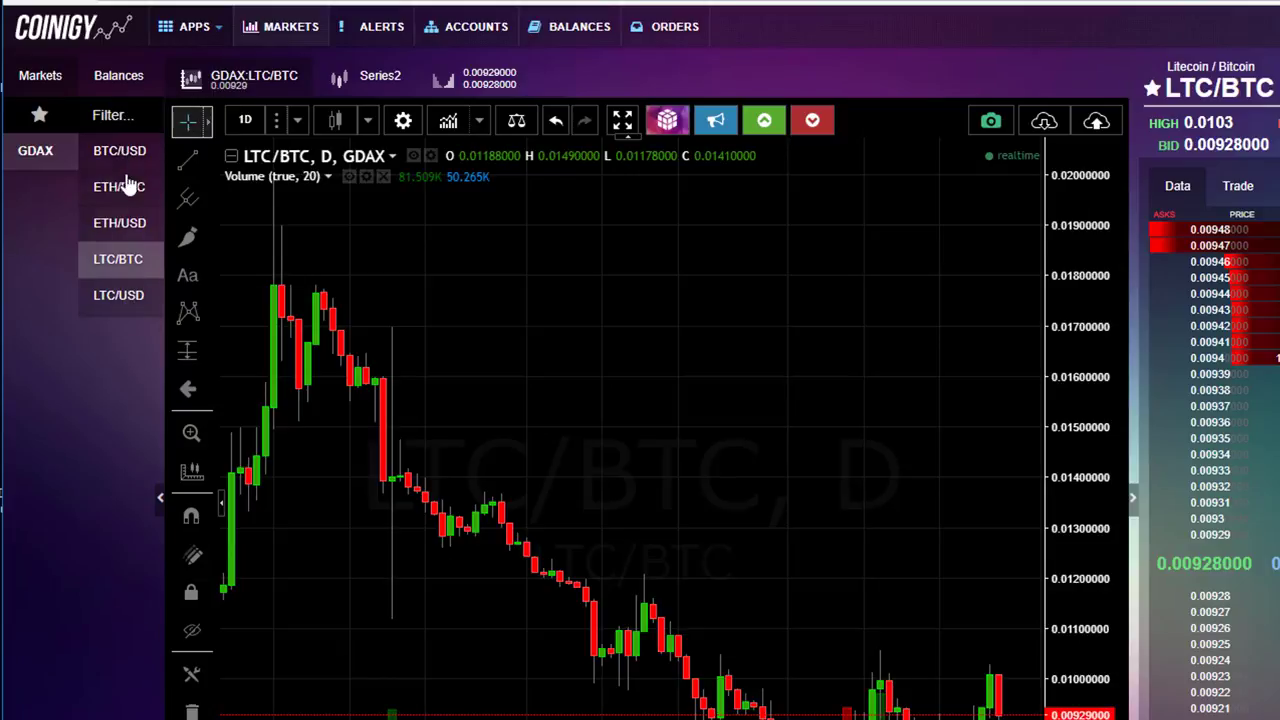
click(39, 115)
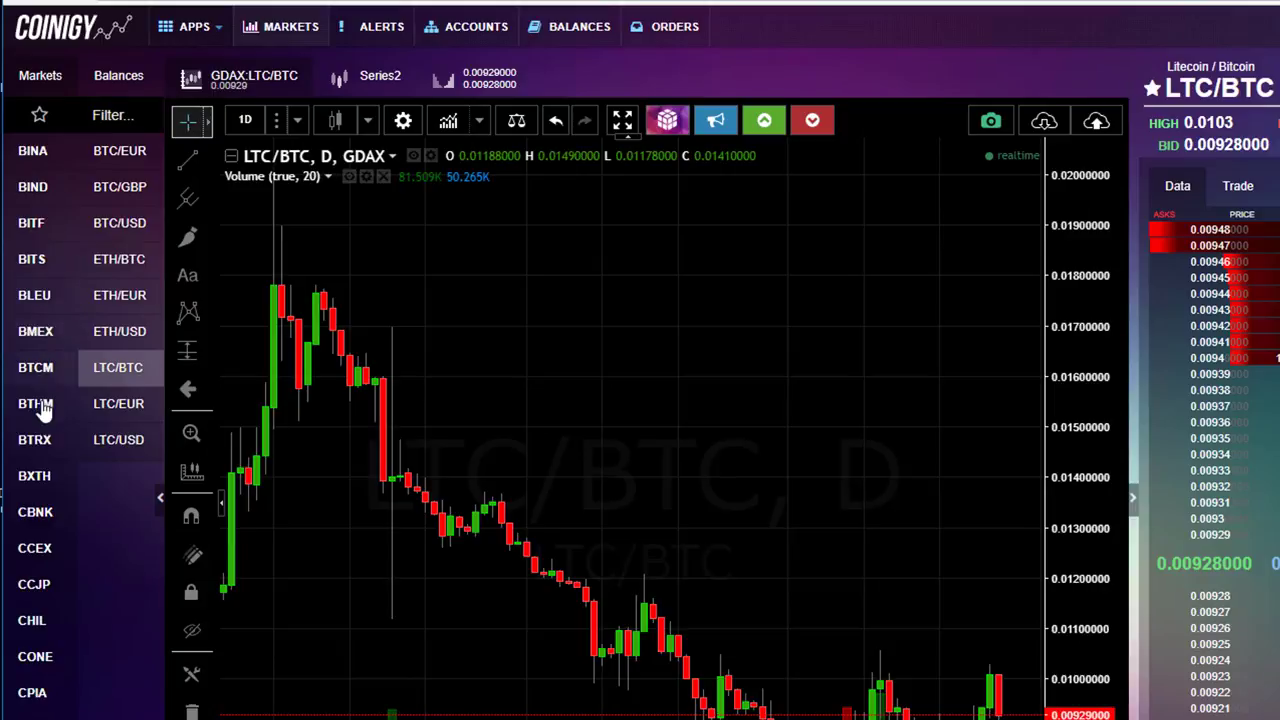
click(33, 448)
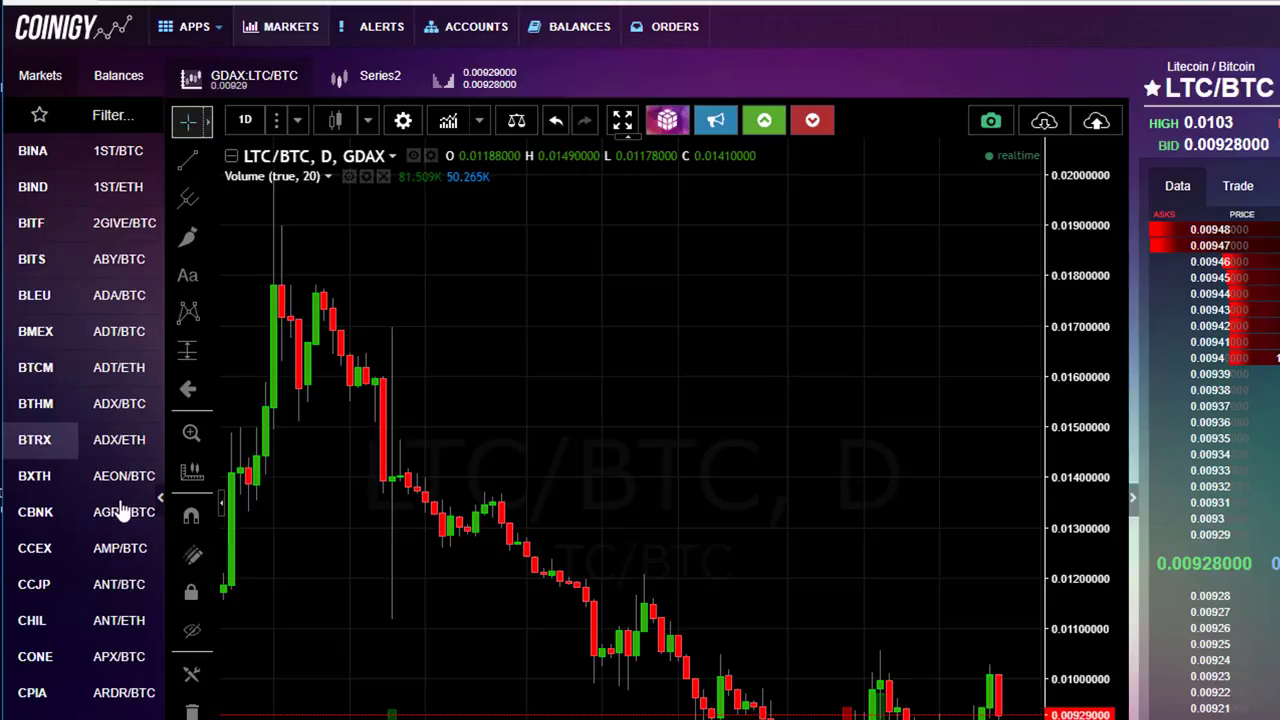
- Star Bittrex ARK/BTC and DOGE/BTC as favorites, then open GNO/BTC
scroll(120, 511, down, 2)
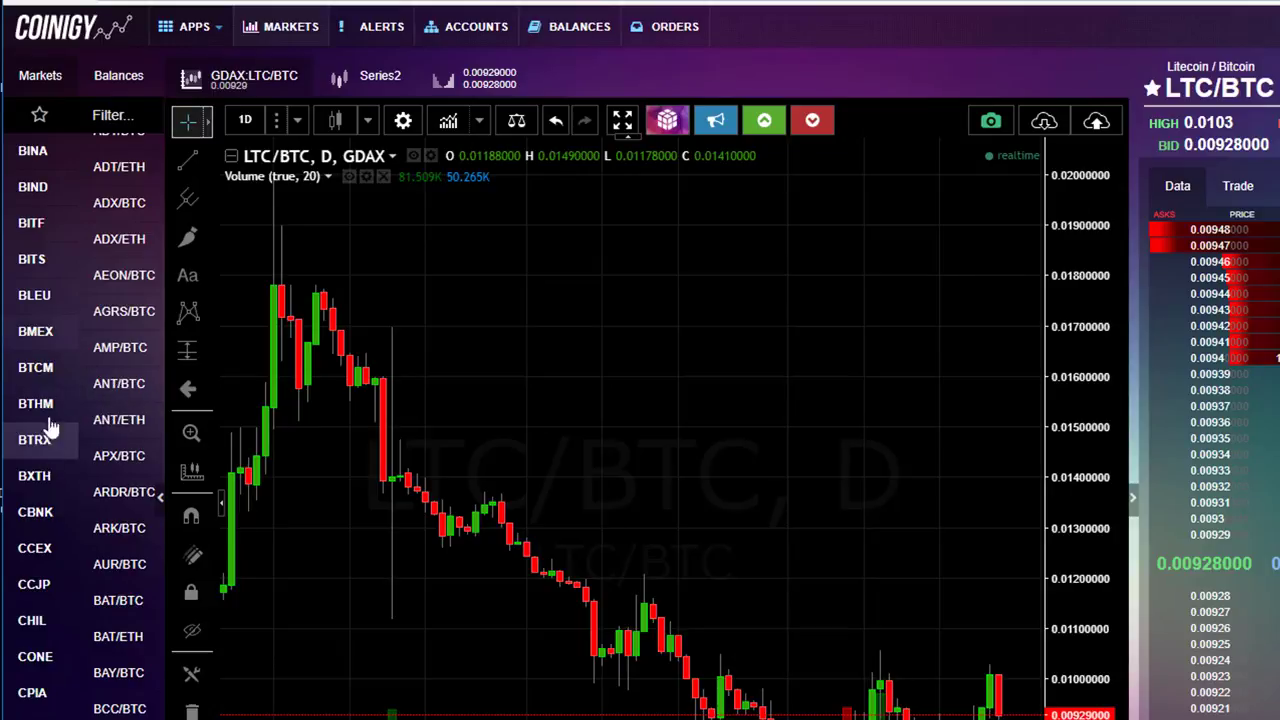
scroll(108, 565, down, 2)
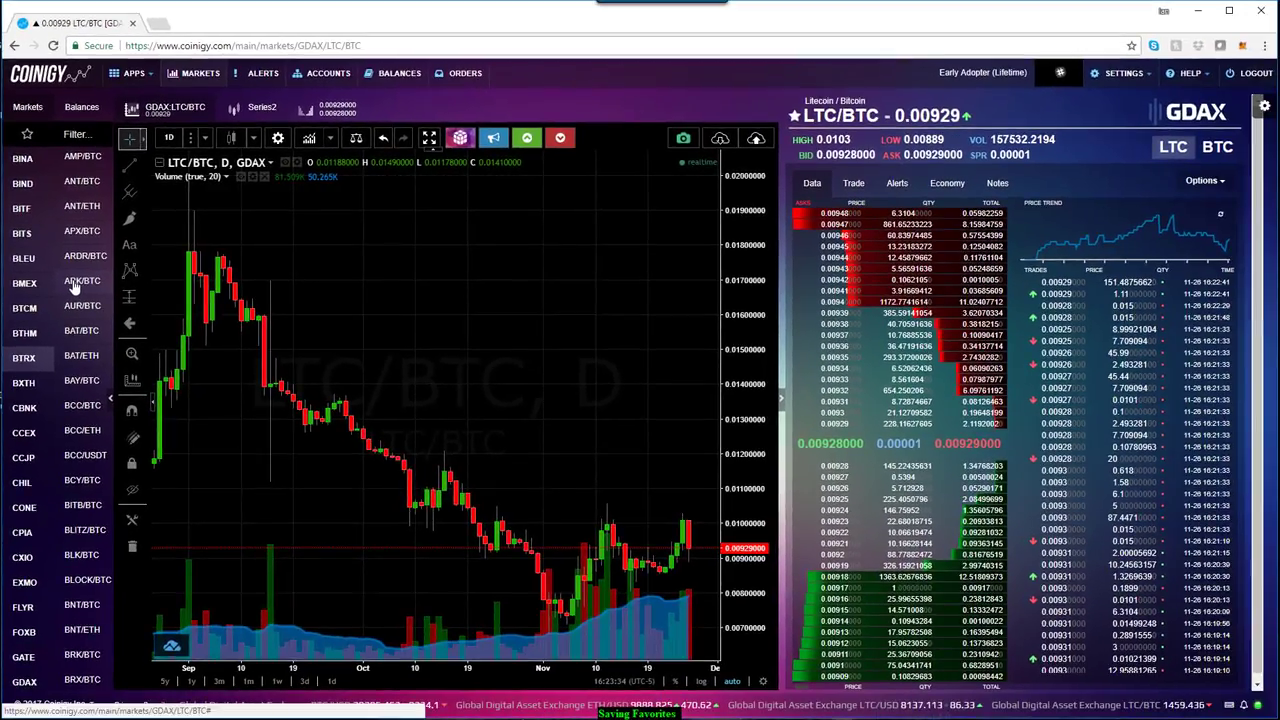
click(119, 327)
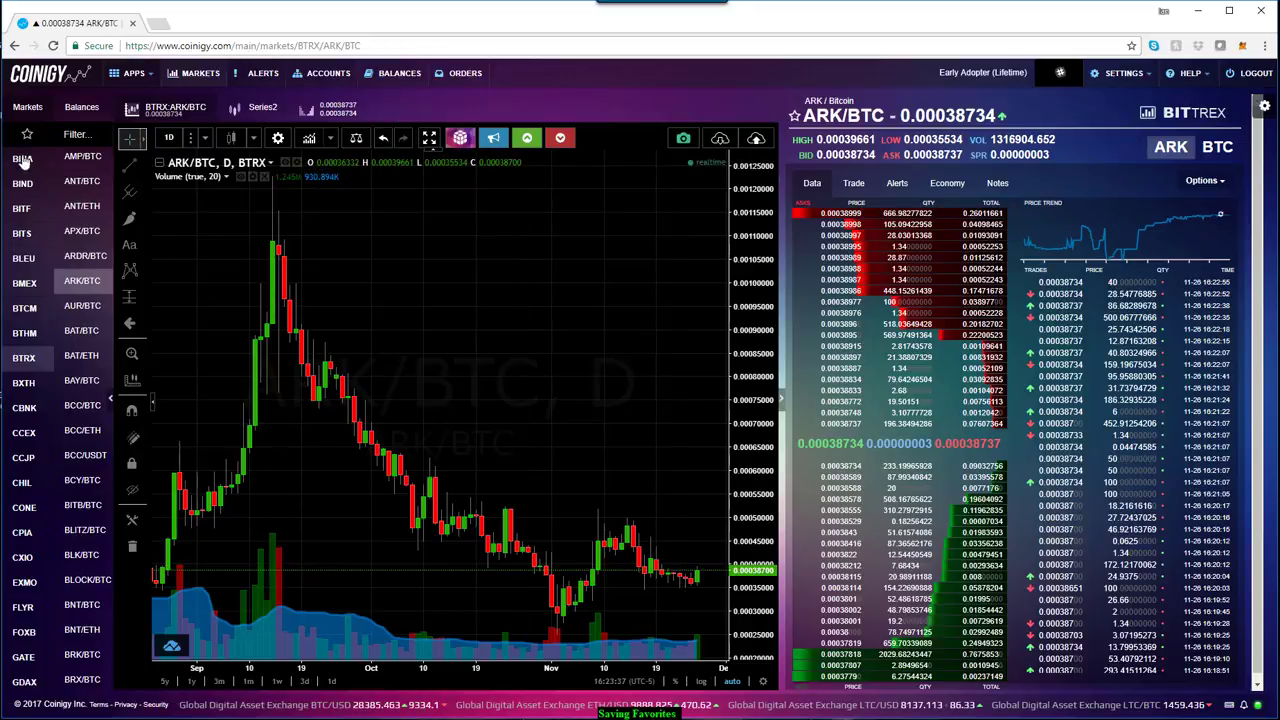
click(800, 116)
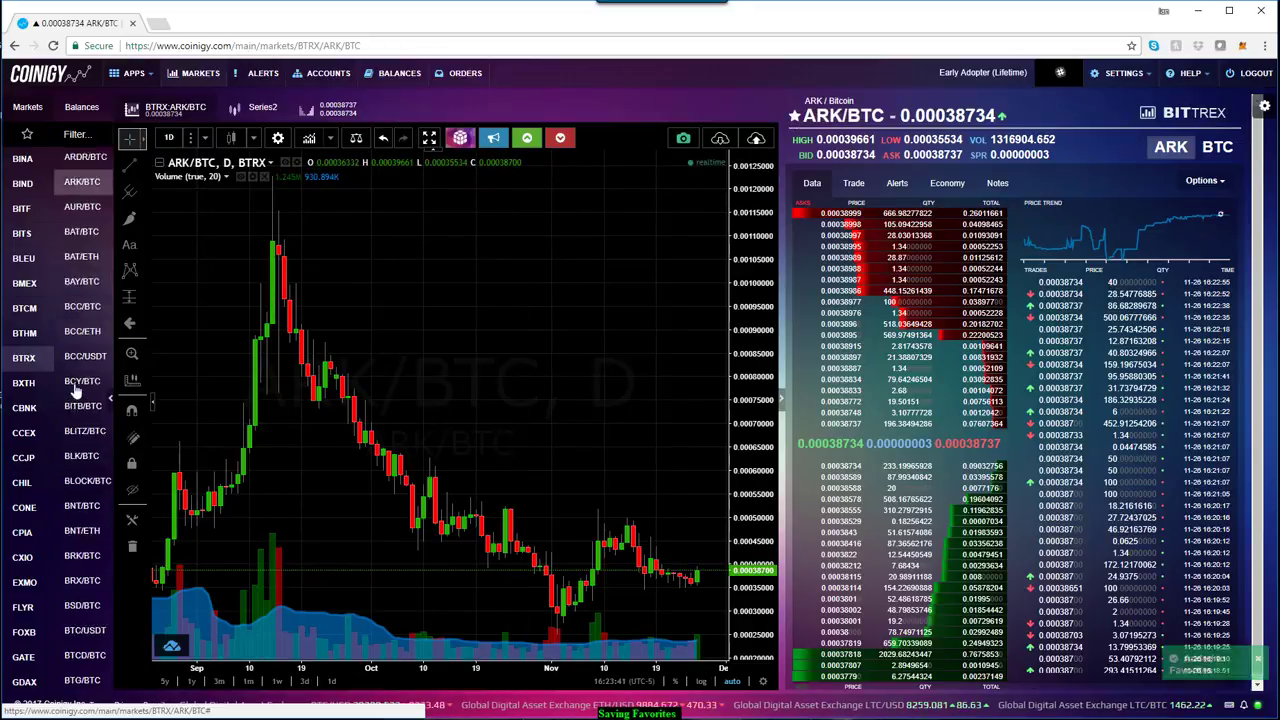
scroll(94, 410, down, 9)
scroll(92, 460, down, 3)
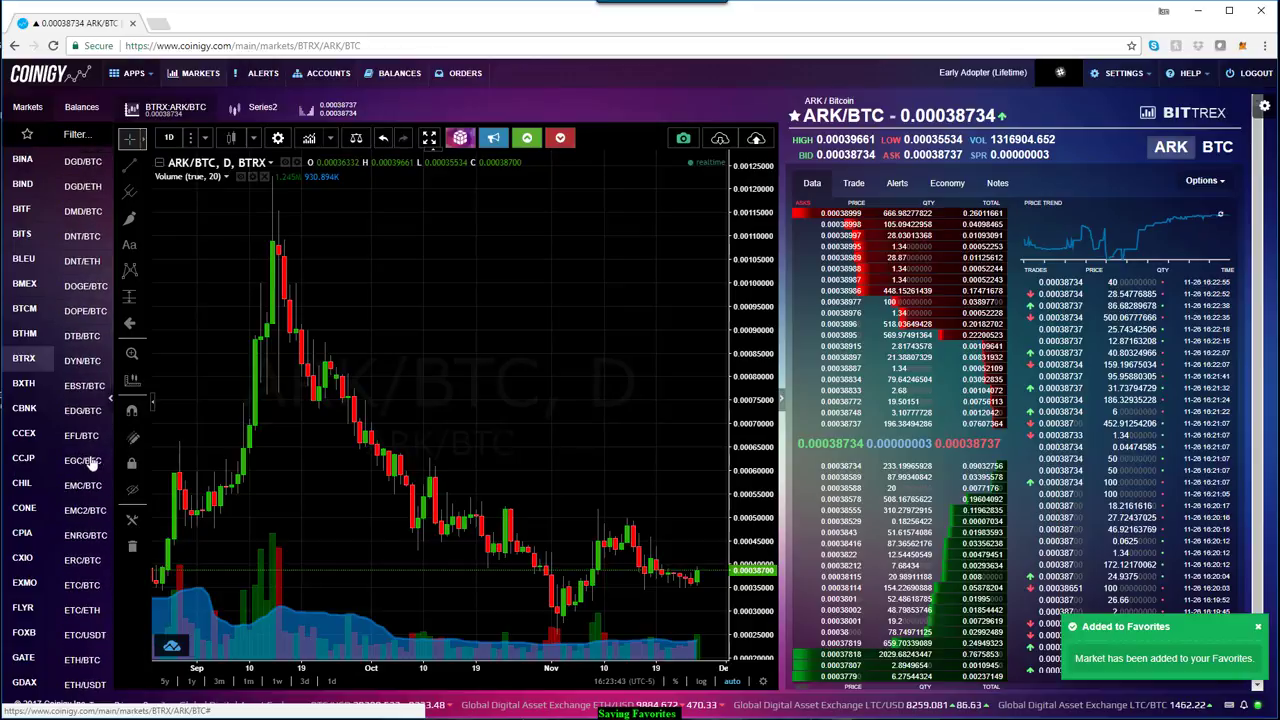
click(88, 287)
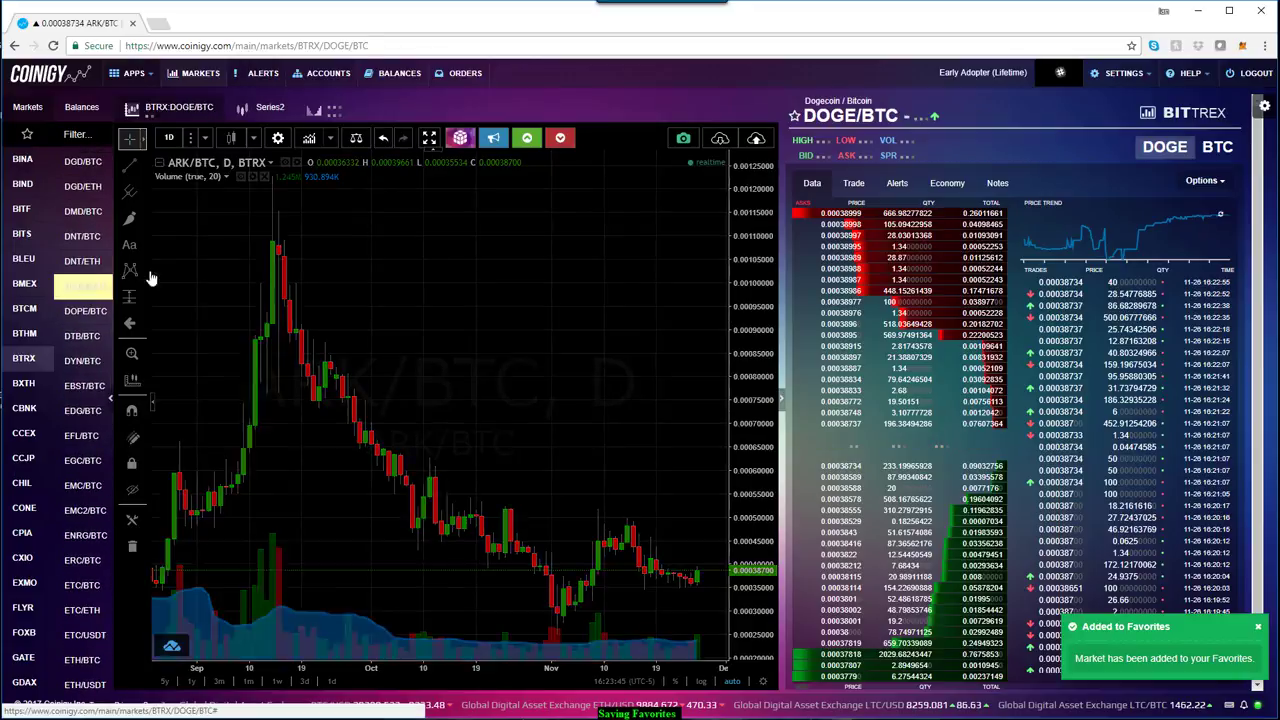
click(793, 118)
scroll(82, 440, down, 4)
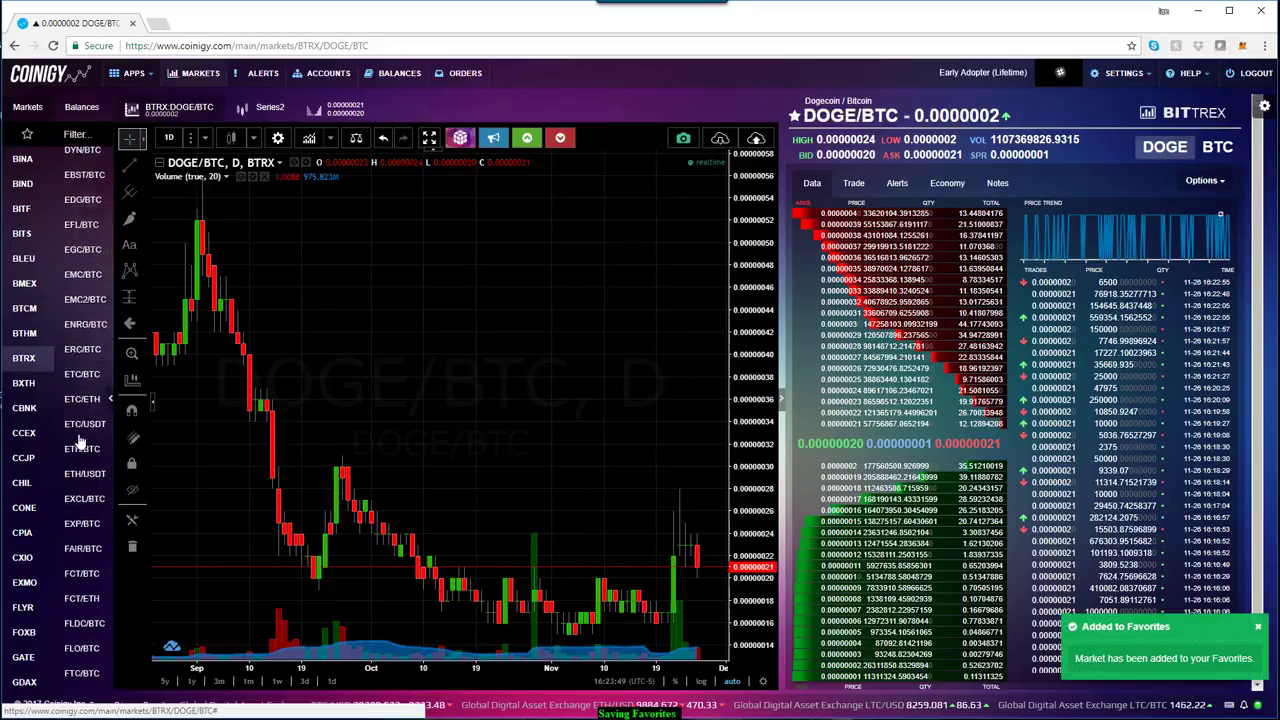
scroll(82, 440, down, 4)
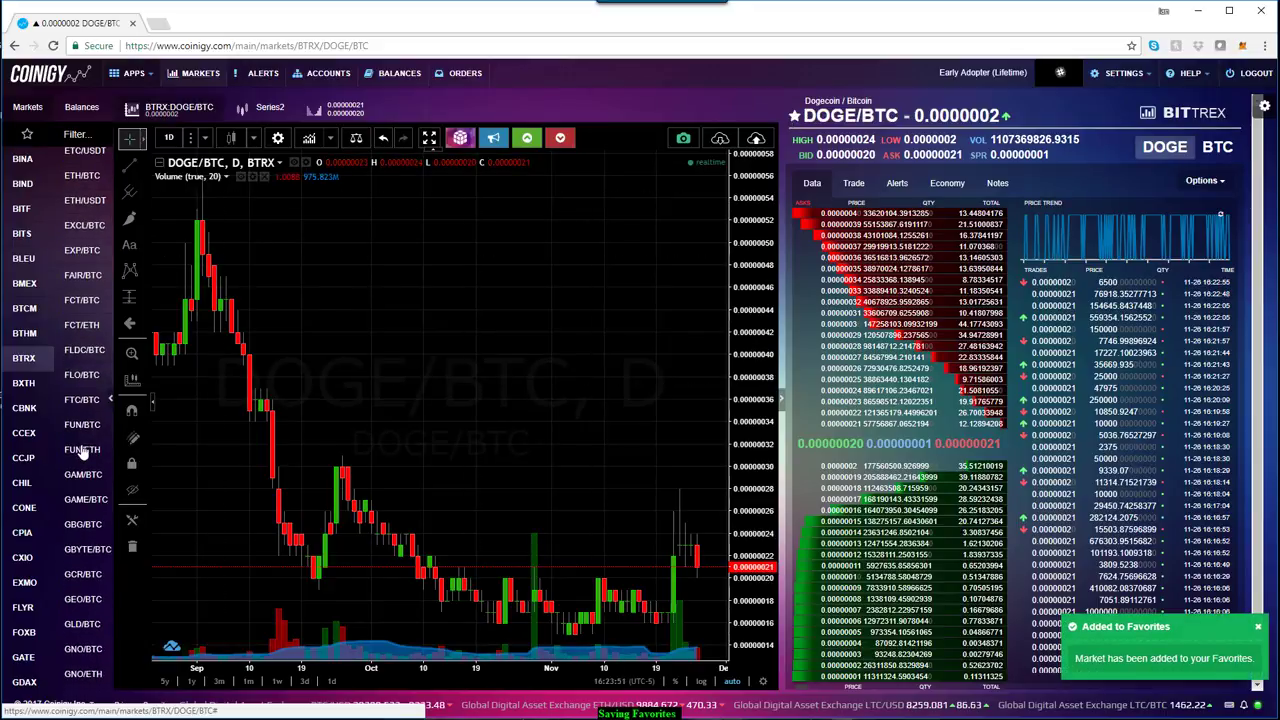
scroll(91, 505, down, 4)
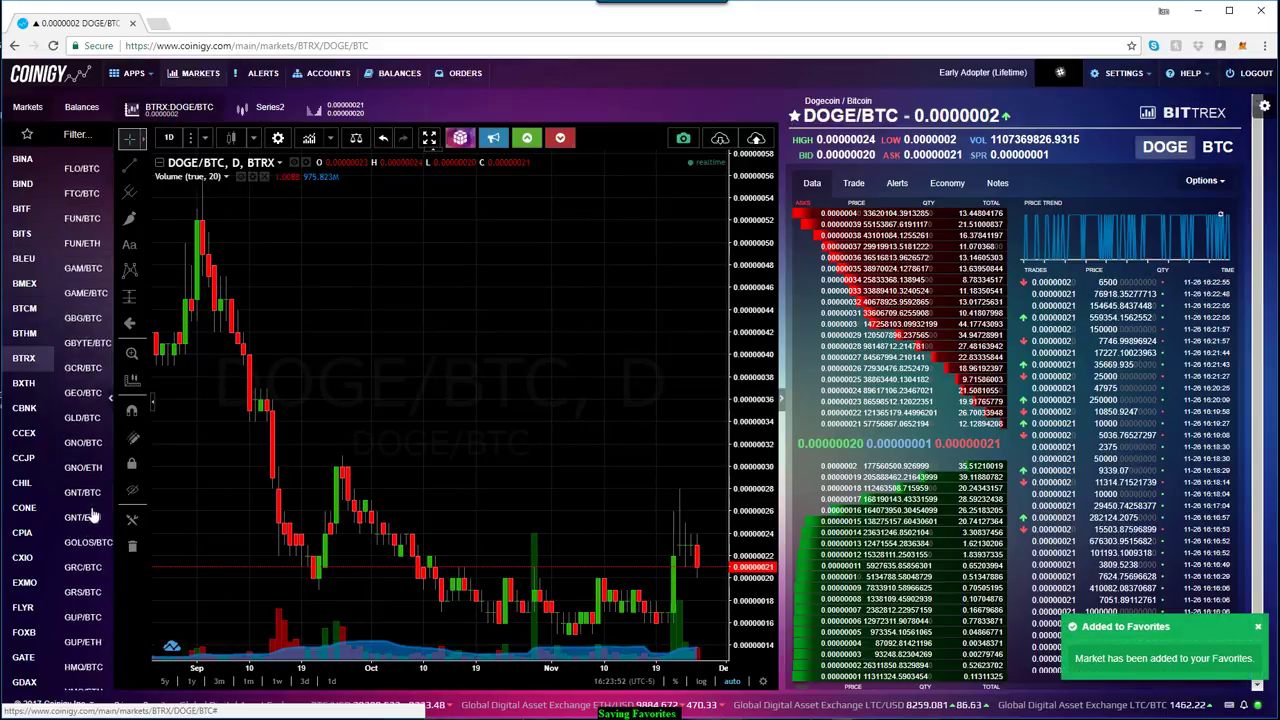
click(83, 441)
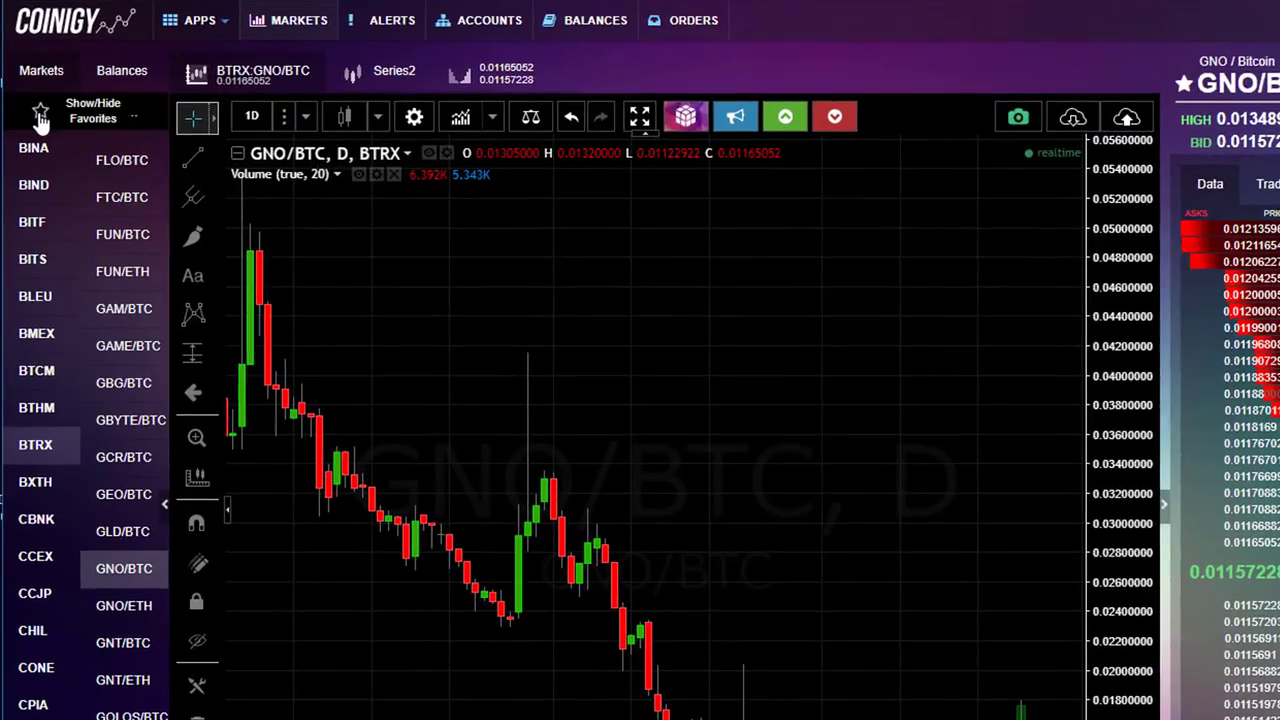
- Filter the list to favorites and open the Bittrex DOGE/BTC favorite chart
click(40, 115)
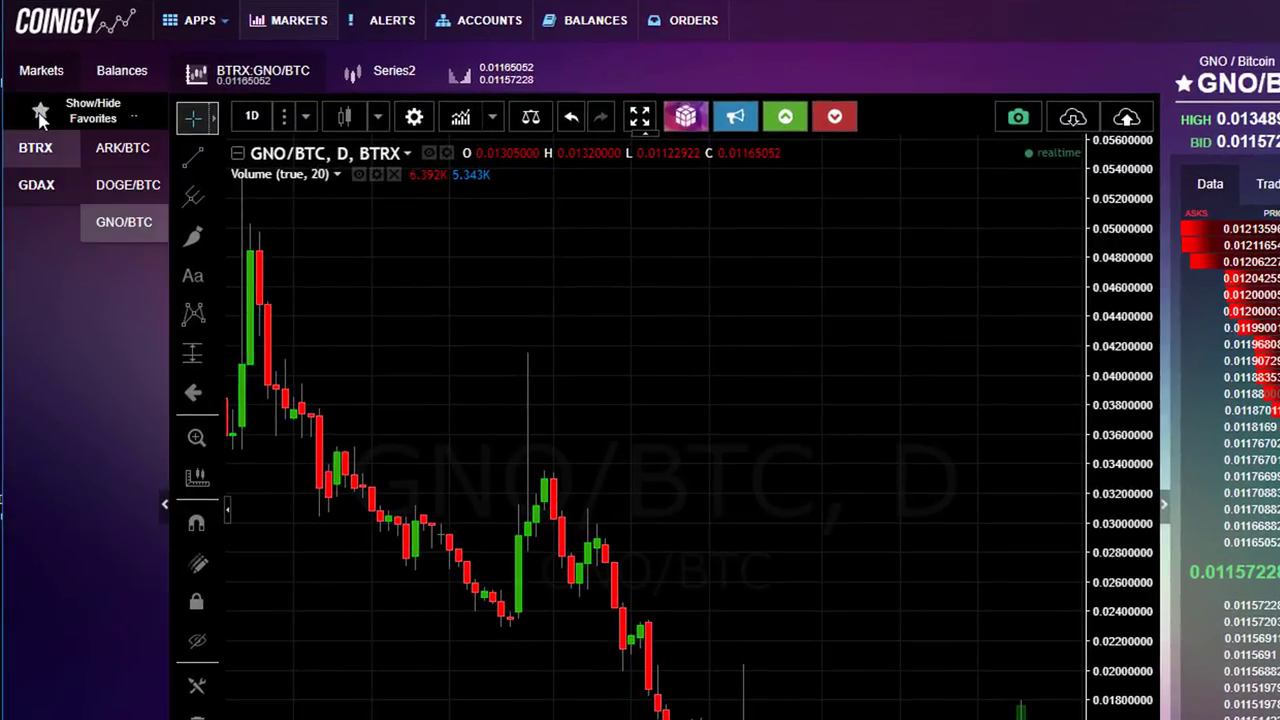
click(36, 187)
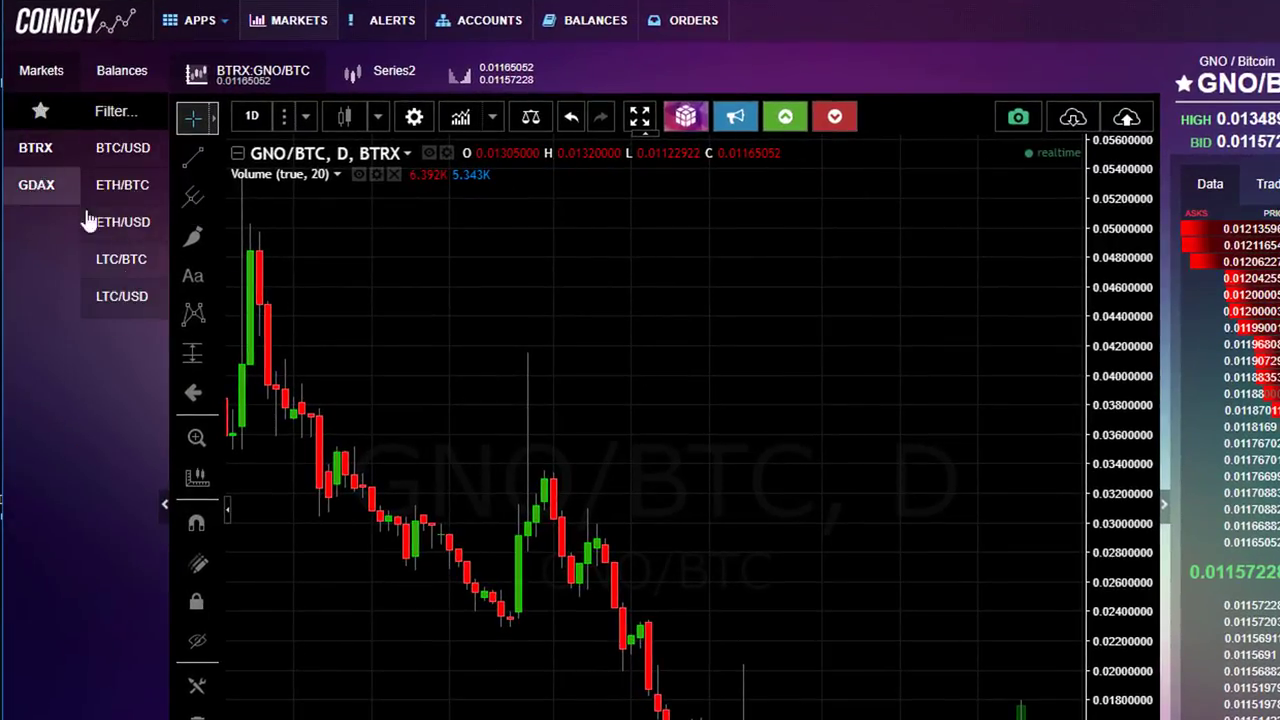
click(38, 152)
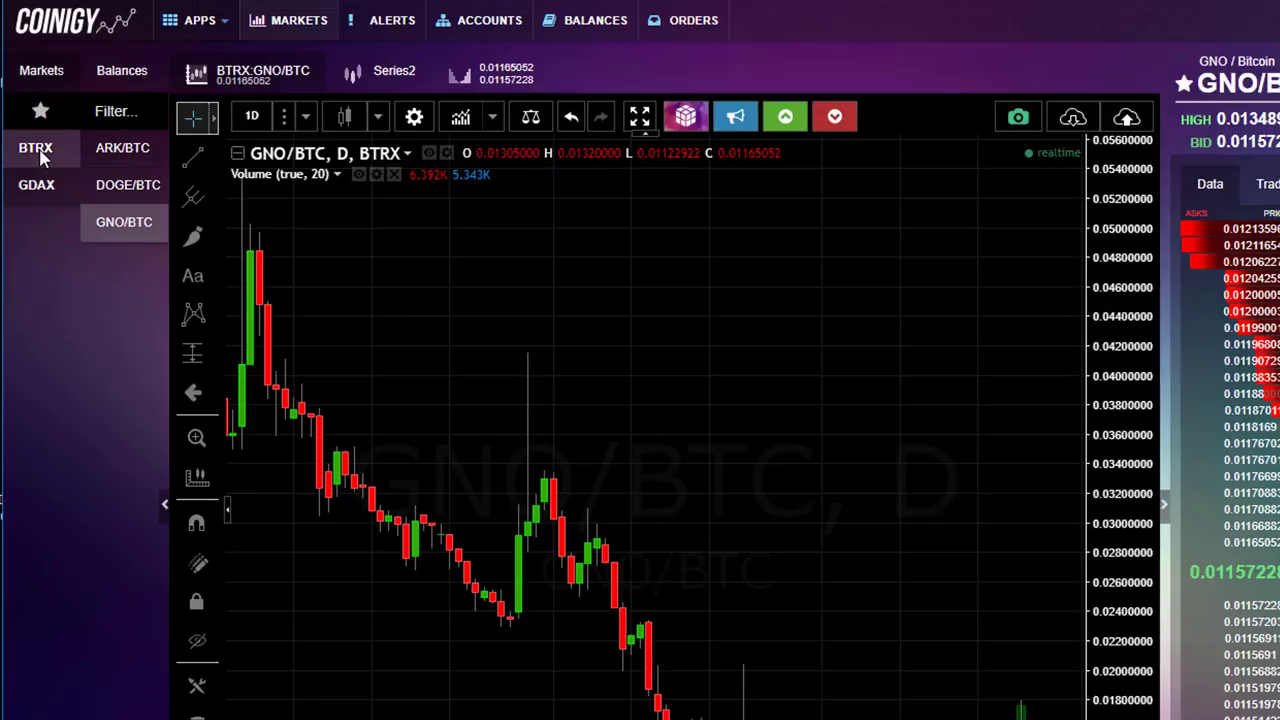
click(135, 184)
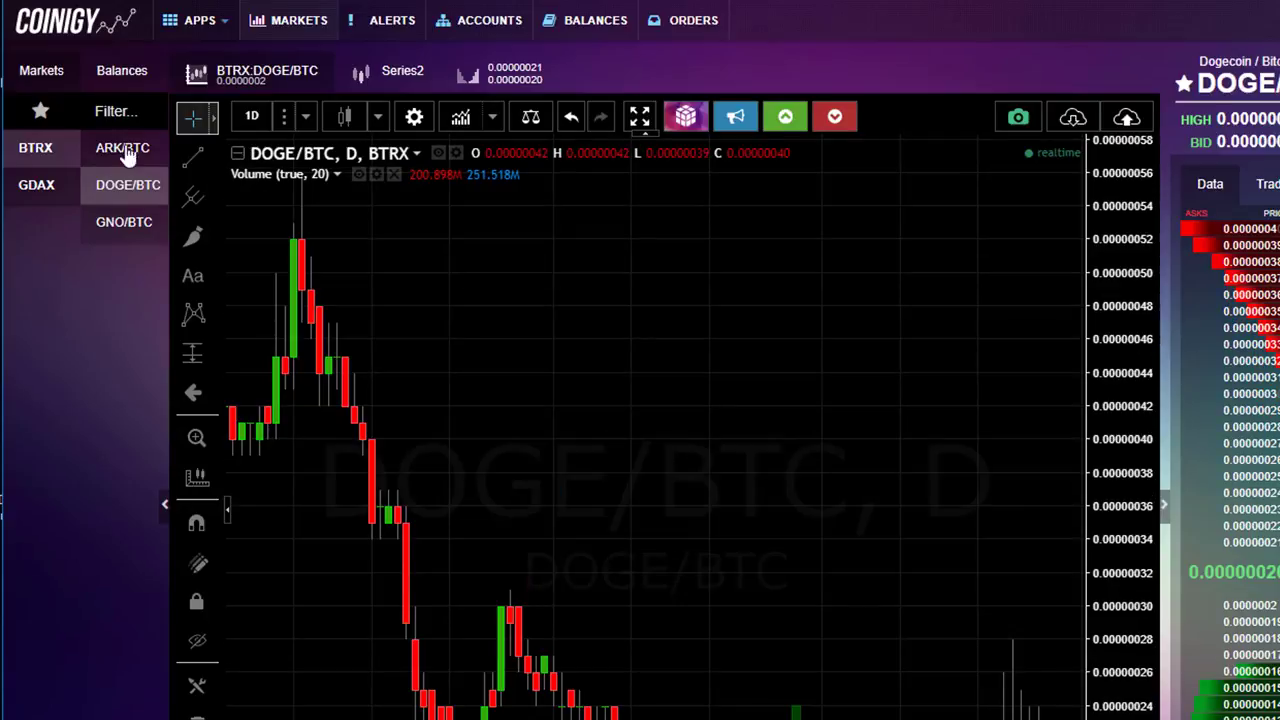
- Step through the GDAX favorites BTC/USD and ETH/BTC, ending on the ETH/USD chart
click(48, 182)
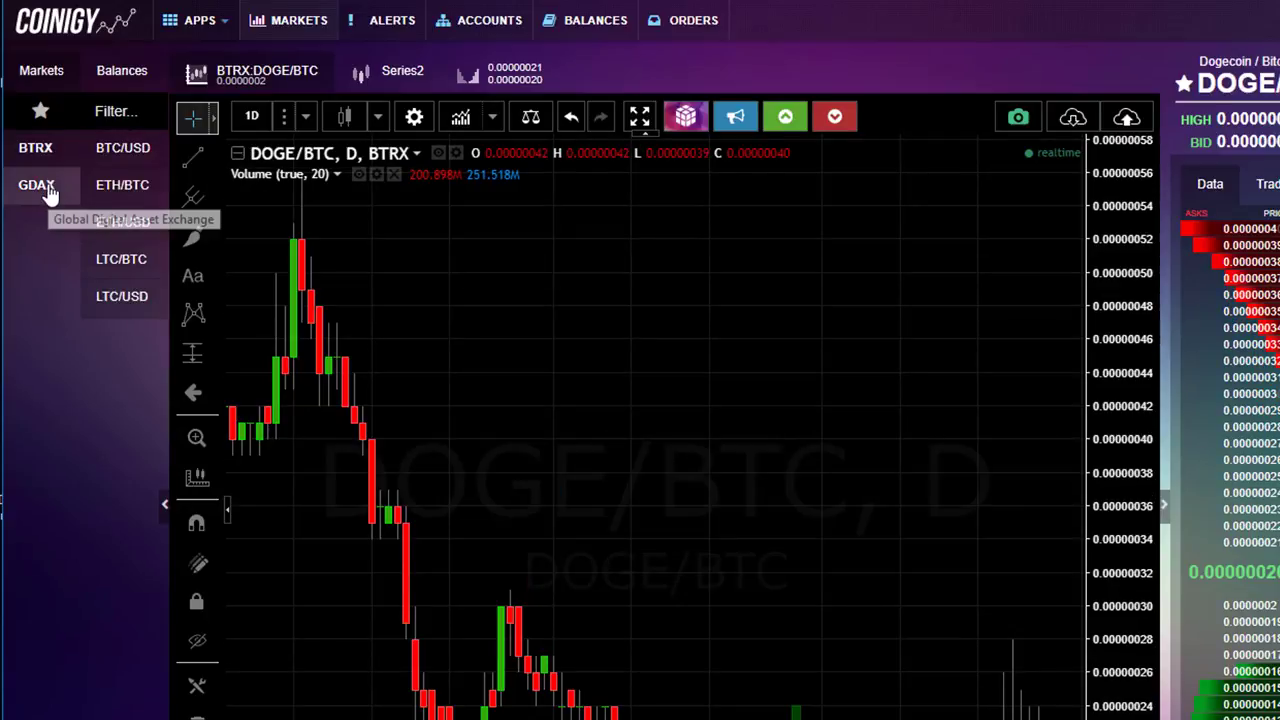
click(108, 152)
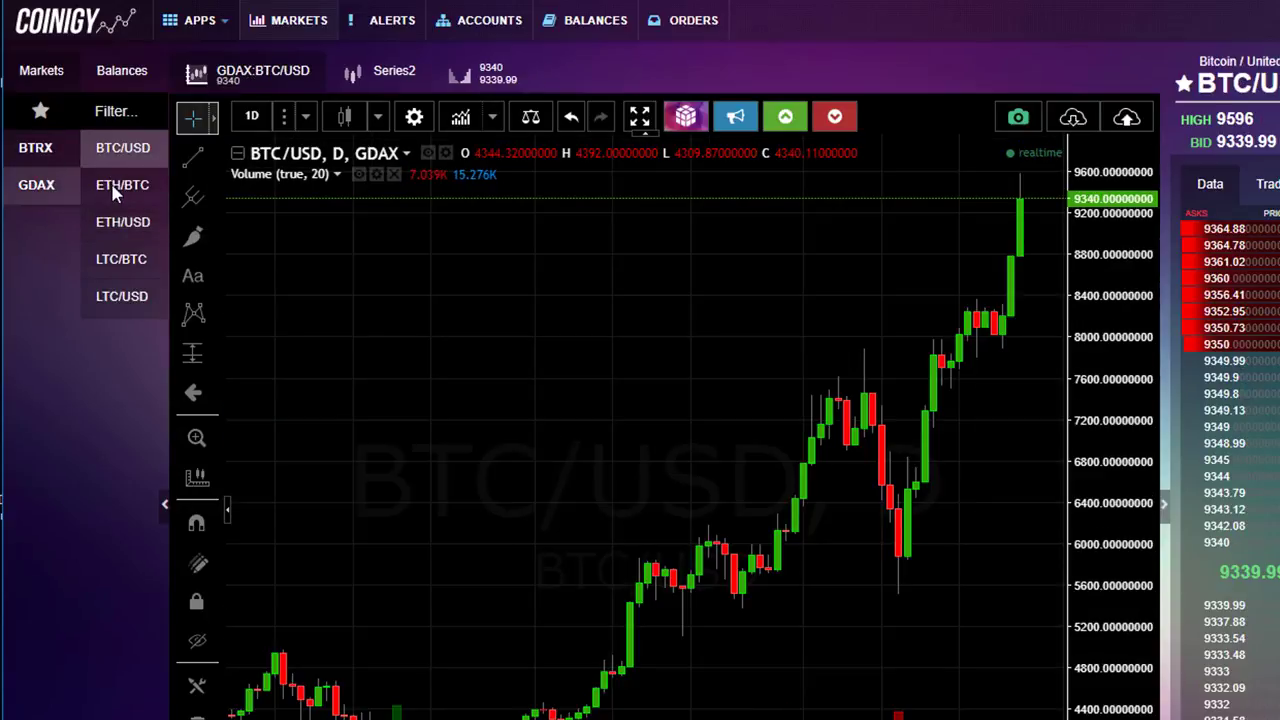
click(115, 192)
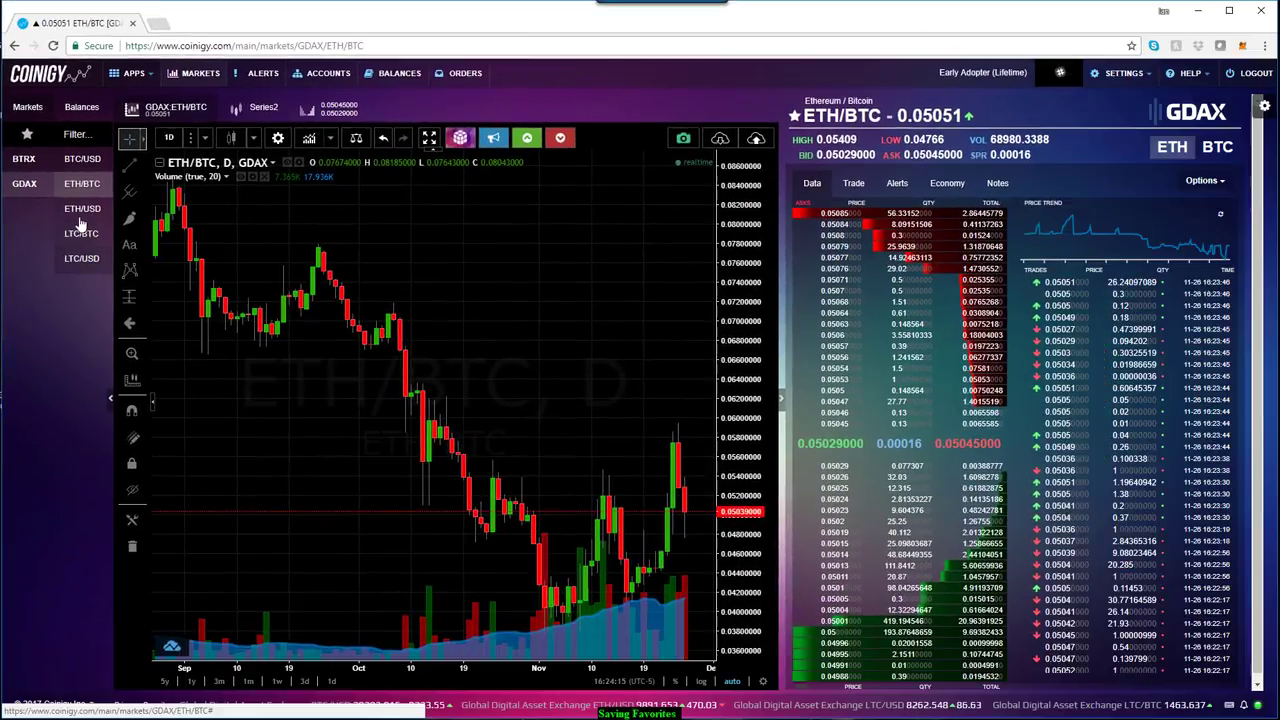
click(85, 210)
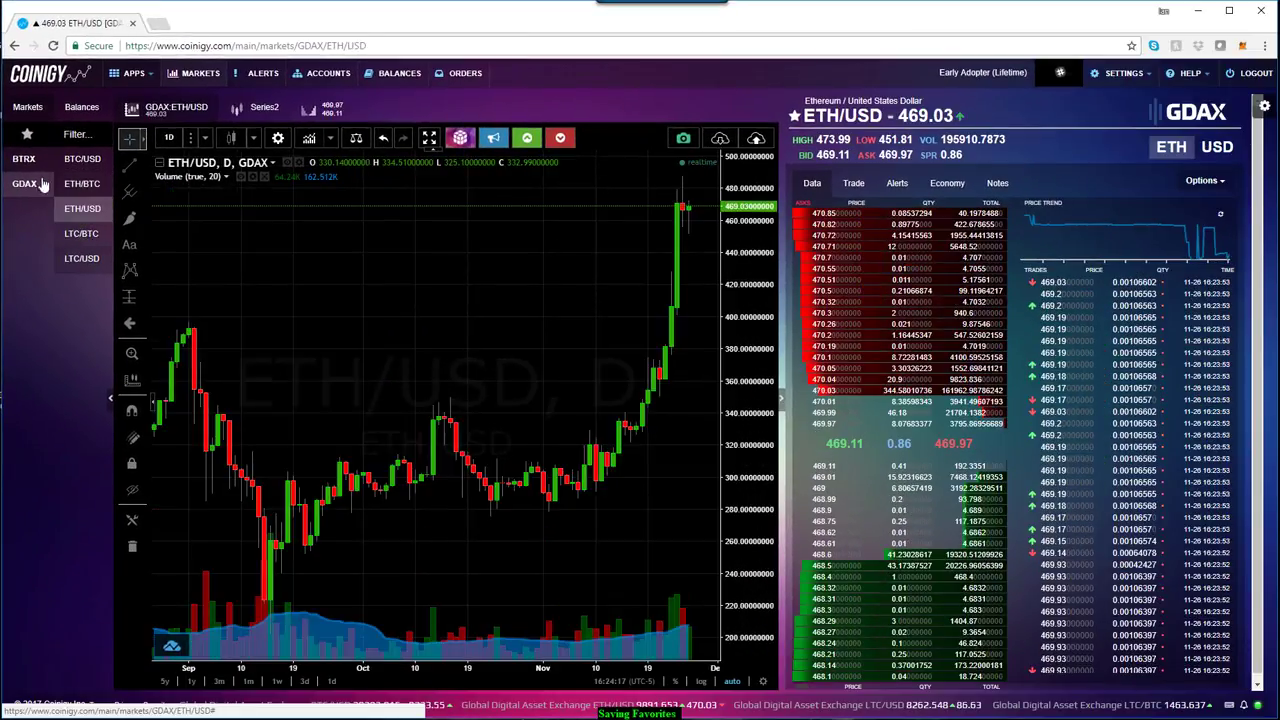
- Show all exchanges, browse KBIT's markets, then re-enable the favorites filter
click(25, 134)
scroll(25, 258, down, 5)
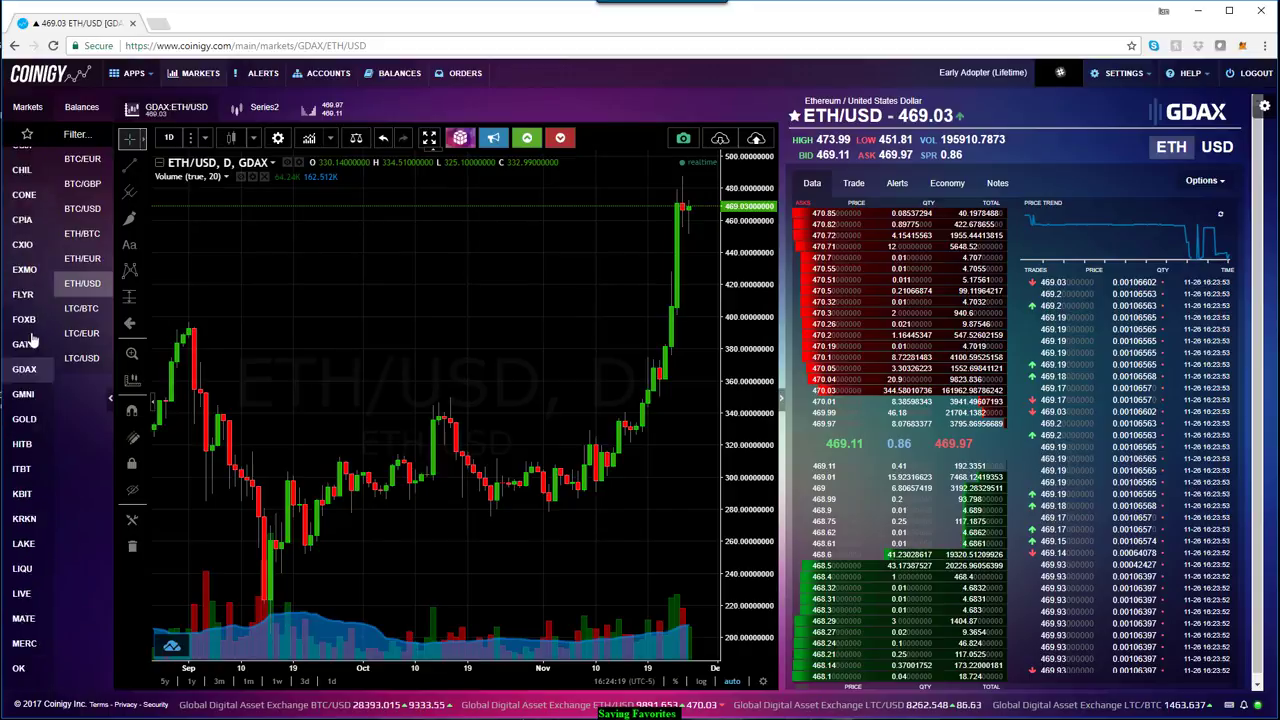
click(22, 253)
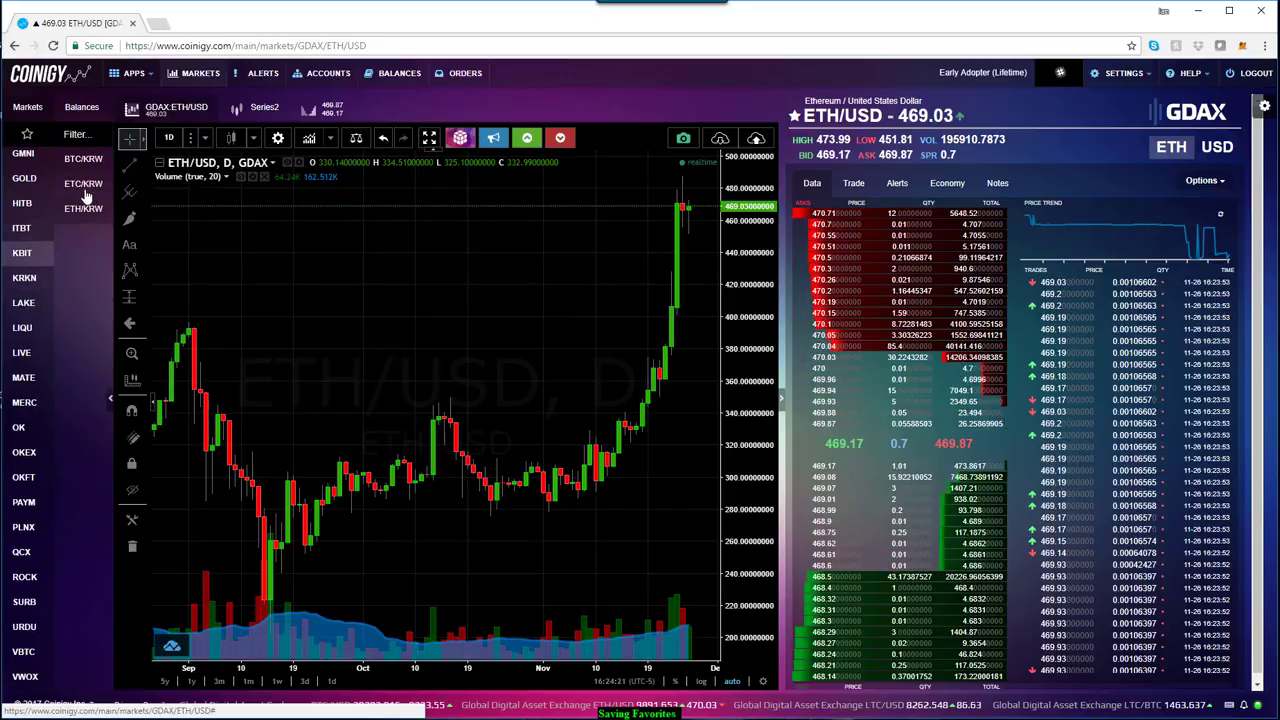
scroll(22, 374, down, 1)
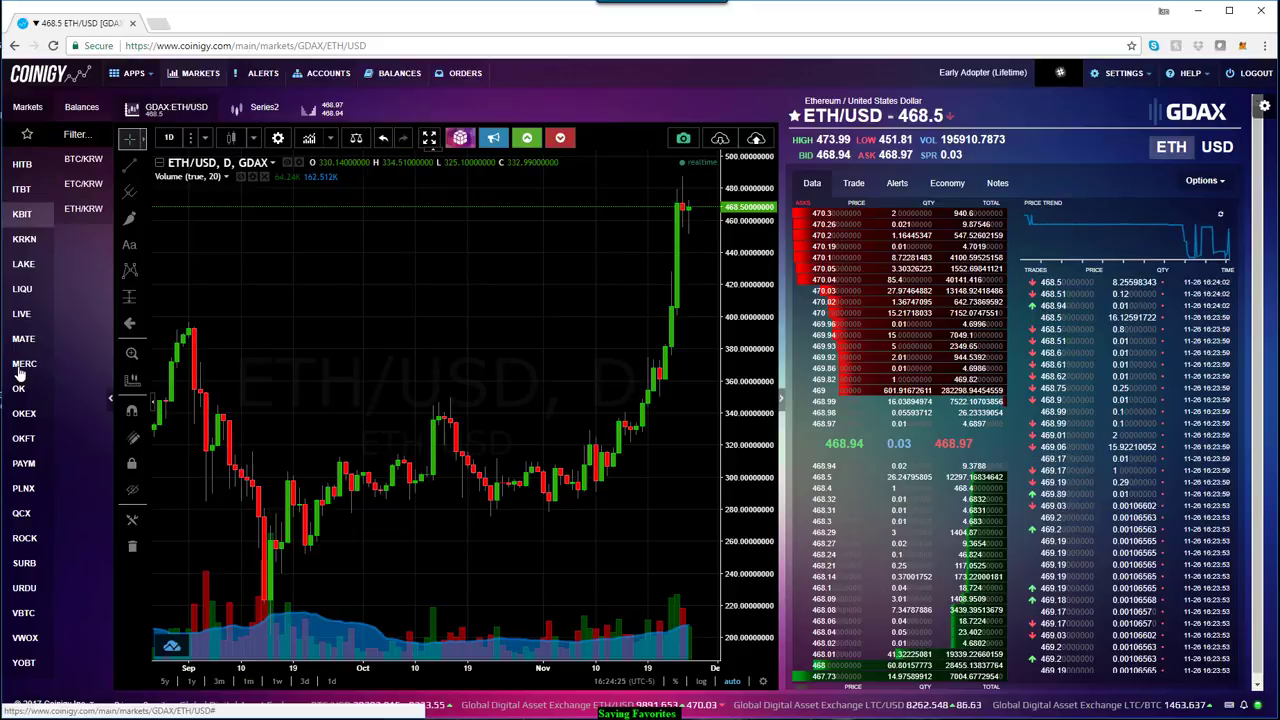
click(27, 134)
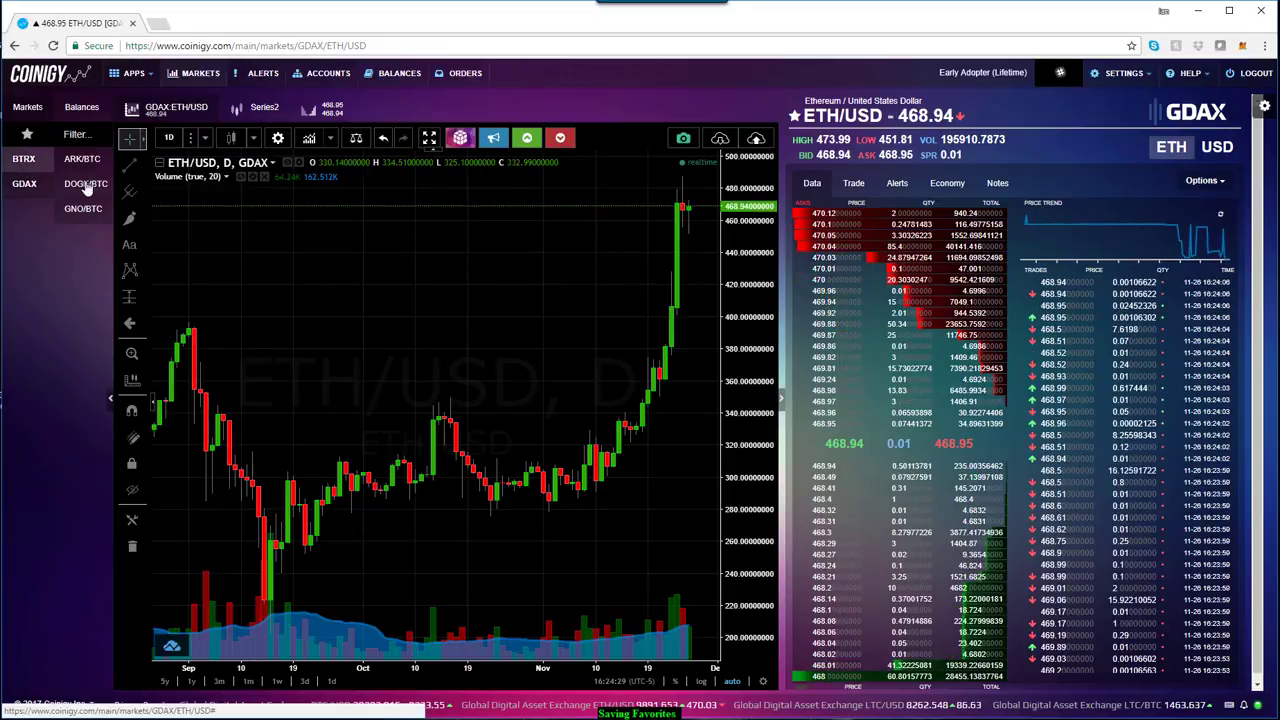